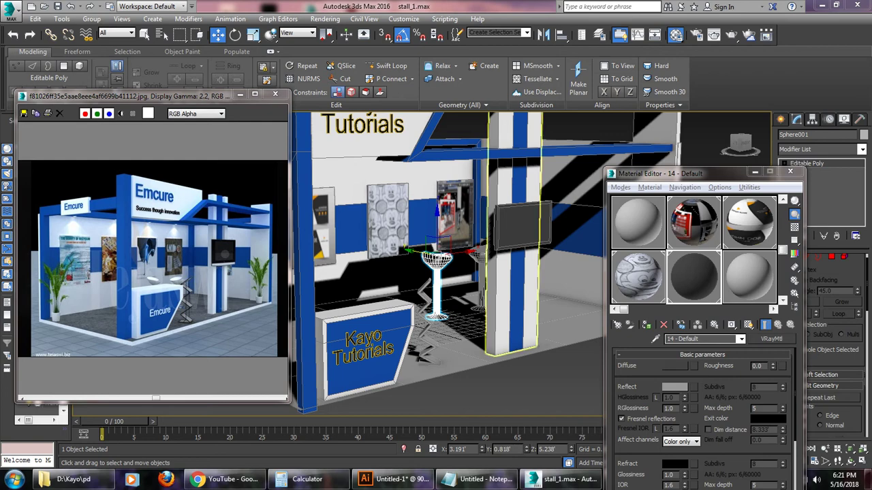
Delete the note's last two lines, change 'Part 3' to 'Part 4', and minimize Notepad
{"action": "left_click", "coordinate": [477, 478]}
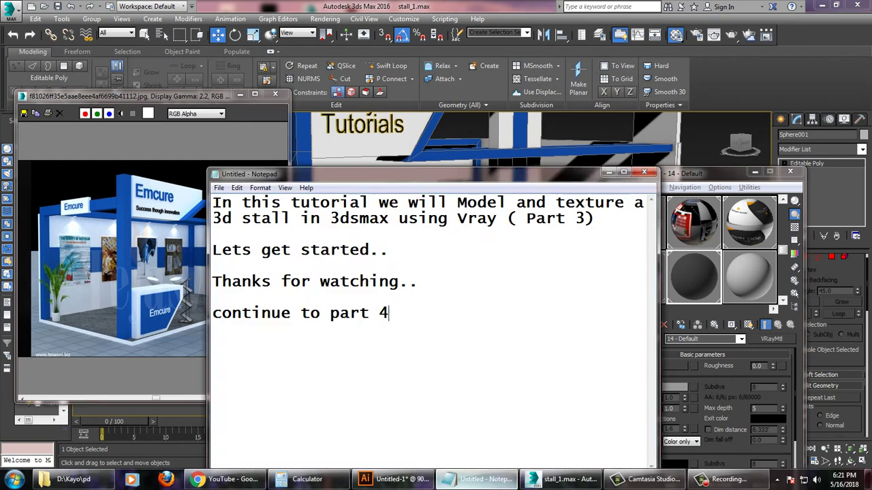
{"action": "left_click_drag", "start_coordinate": [389, 313], "coordinate": [212, 266]}
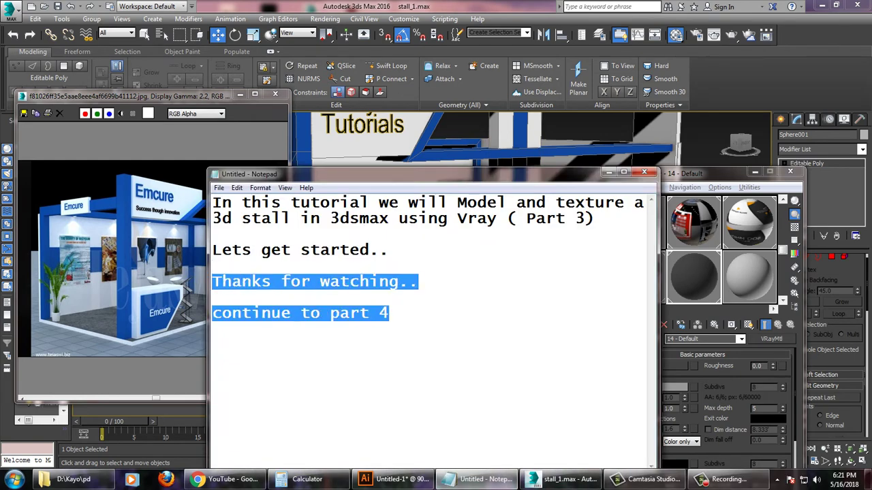
{"action": "key", "text": "BackSpace"}
{"action": "type", "text": "4"}
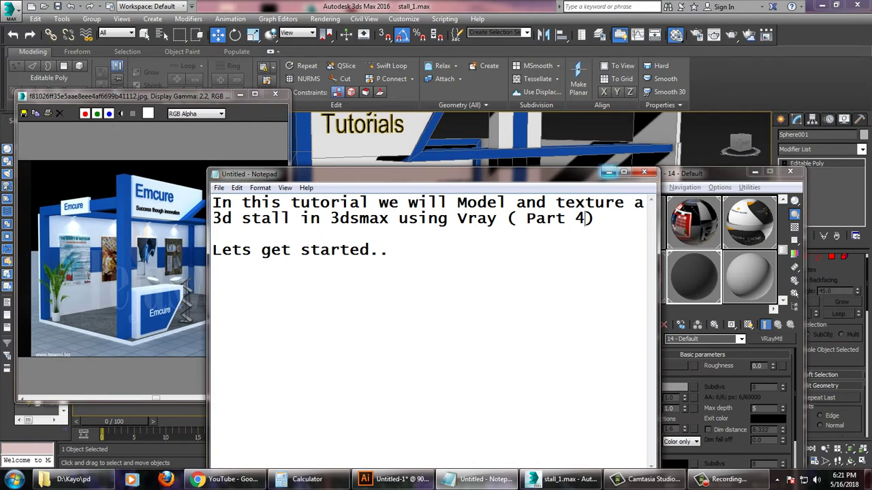
{"action": "left_click", "coordinate": [609, 172]}
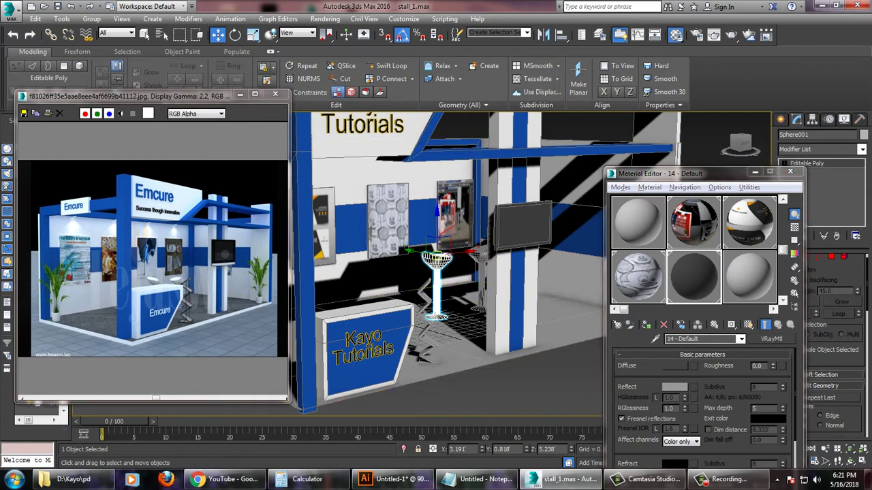
Select the stool's seat and stem polygons and open the material types for an unused slot
{"action": "mouse_move", "coordinate": [443, 273]}
{"action": "middle_mouse_down", "text": "alt"}
{"action": "mouse_move", "coordinate": [476, 272]}
{"action": "mouse_move", "coordinate": [409, 272]}
{"action": "middle_mouse_up", "text": "alt"}
{"action": "scroll", "coordinate": [436, 273], "scroll_direction": "up", "scroll_amount": 3}
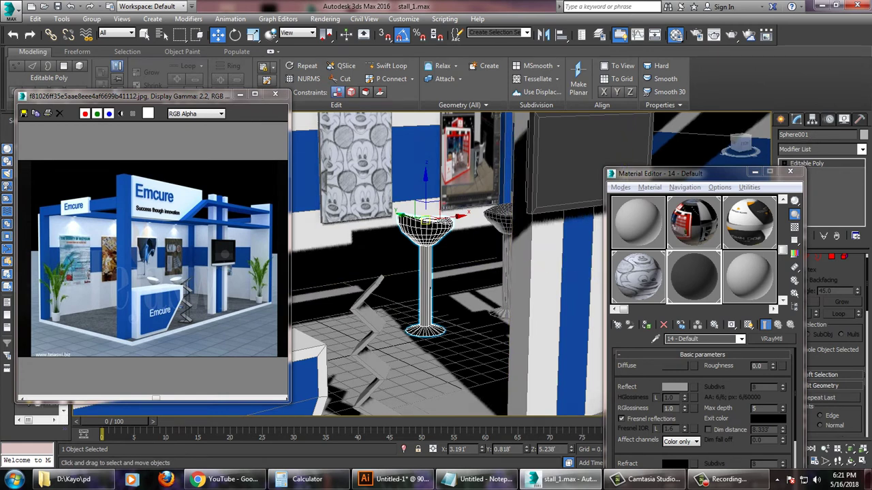
{"action": "left_click", "coordinate": [831, 258]}
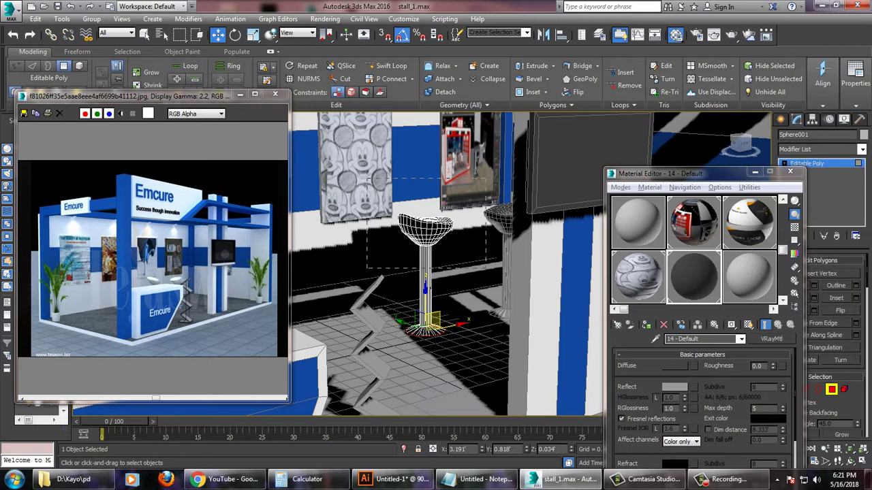
{"action": "left_click_drag", "start_coordinate": [367, 269], "coordinate": [369, 270]}
{"action": "key", "text": "z"}
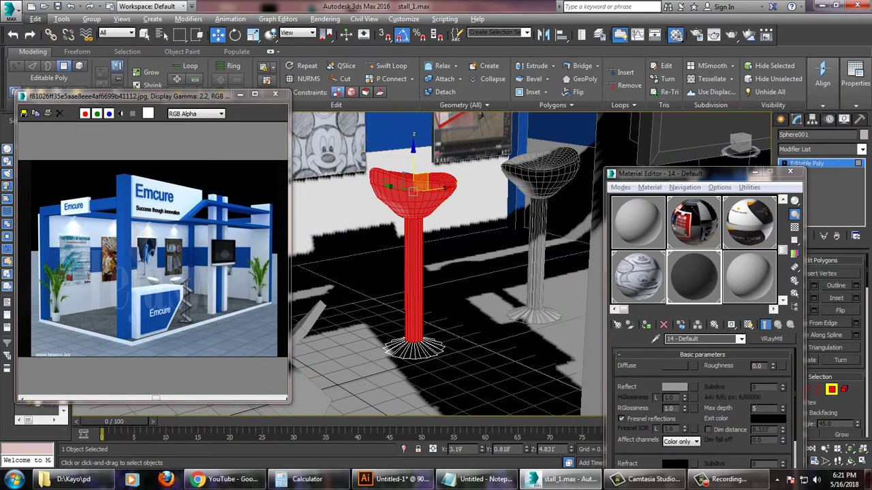
{"action": "left_click", "coordinate": [749, 276]}
{"action": "left_click", "coordinate": [771, 338]}
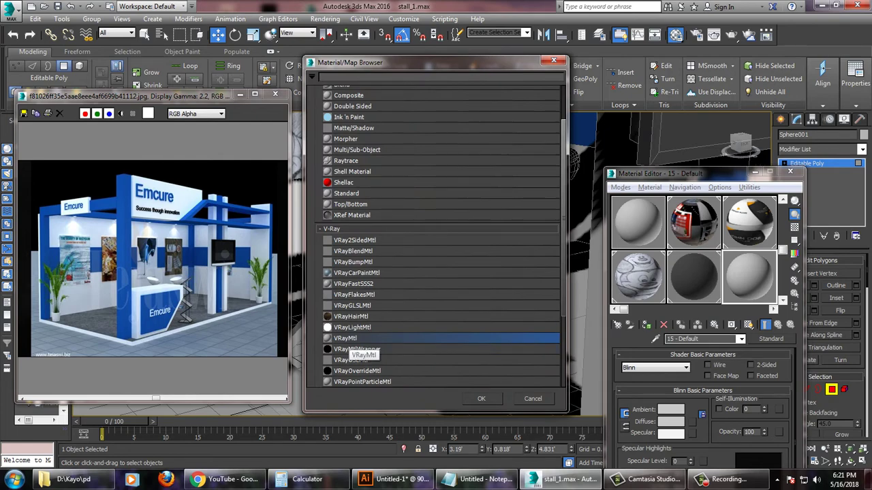
Convert material 15 to a VRayMtl and put a Bitmap in its Diffuse slot
{"action": "double_click", "coordinate": [348, 338]}
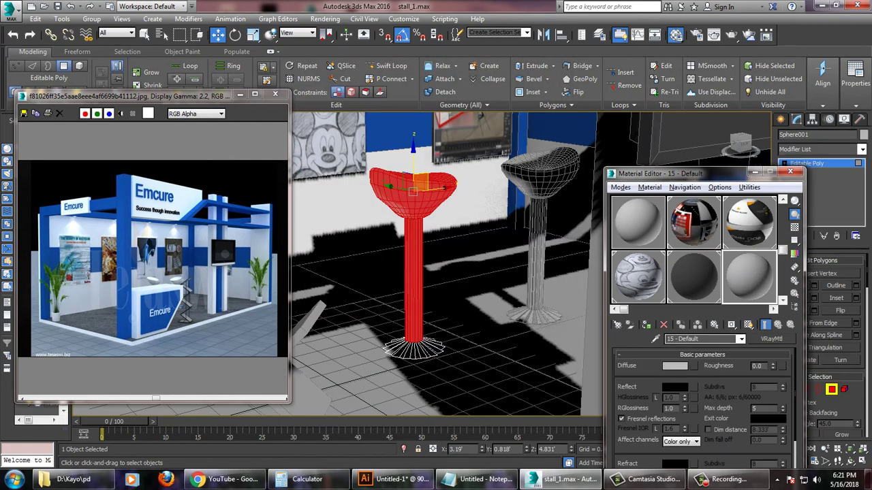
{"action": "left_click_drag", "start_coordinate": [681, 173], "coordinate": [678, 90]}
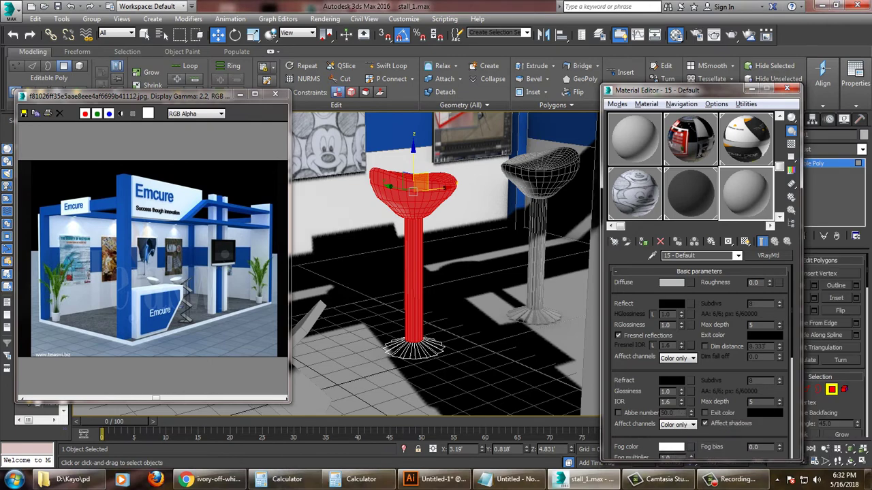
{"action": "left_click", "coordinate": [691, 282]}
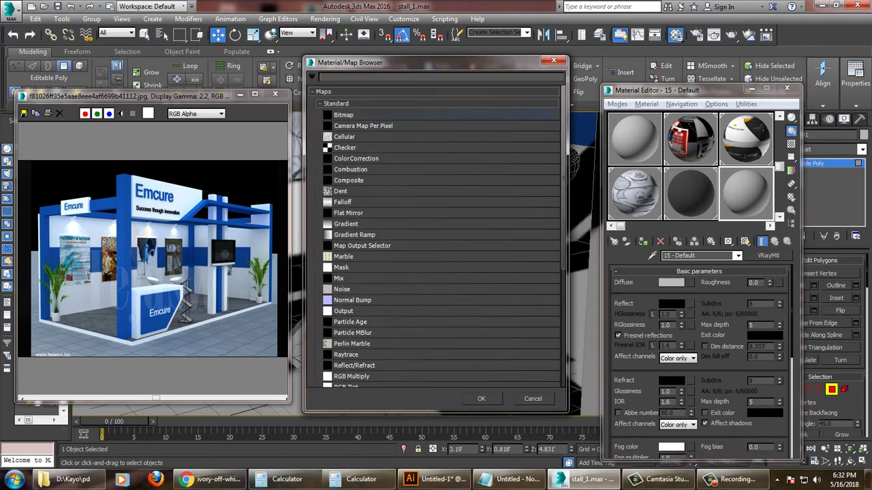
{"action": "double_click", "coordinate": [343, 114]}
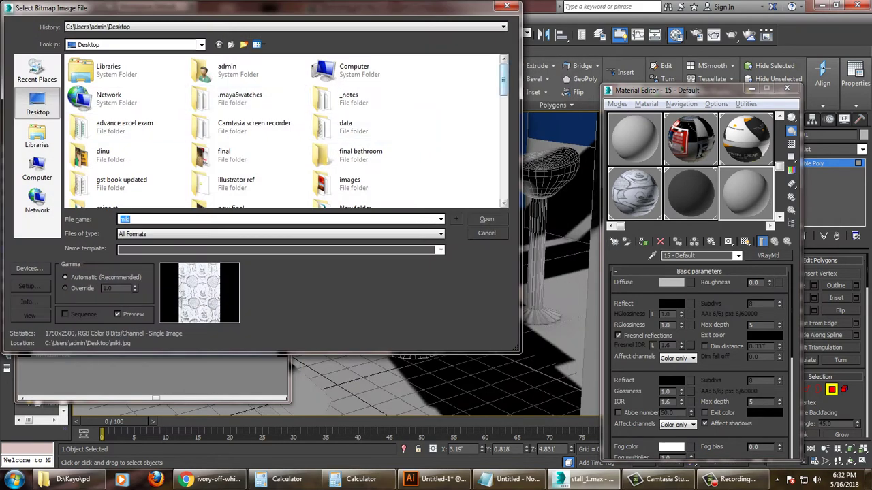
Load ivory-off-white-paper-texture.jpg as the diffuse bitmap
{"action": "scroll", "coordinate": [125, 138], "scroll_direction": "down", "scroll_amount": 10}
{"action": "scroll", "coordinate": [125, 138], "scroll_direction": "up", "scroll_amount": 2}
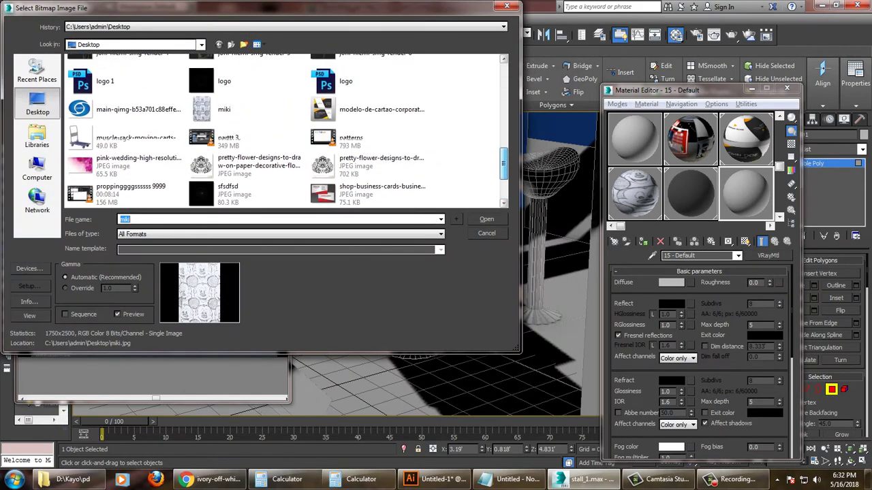
{"action": "scroll", "coordinate": [125, 137], "scroll_direction": "up", "scroll_amount": 3}
{"action": "scroll", "coordinate": [125, 138], "scroll_direction": "up", "scroll_amount": 1}
{"action": "scroll", "coordinate": [125, 138], "scroll_direction": "up", "scroll_amount": 1}
{"action": "scroll", "coordinate": [125, 137], "scroll_direction": "up", "scroll_amount": 3}
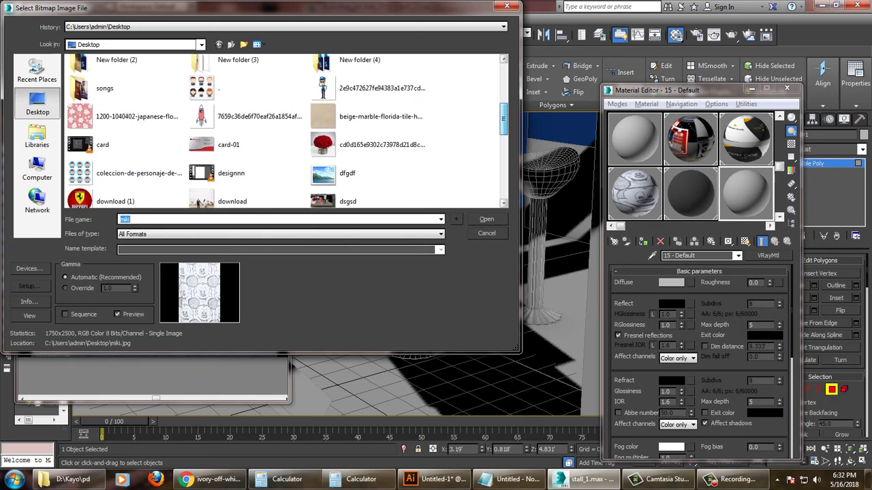
{"action": "scroll", "coordinate": [124, 138], "scroll_direction": "up", "scroll_amount": 1}
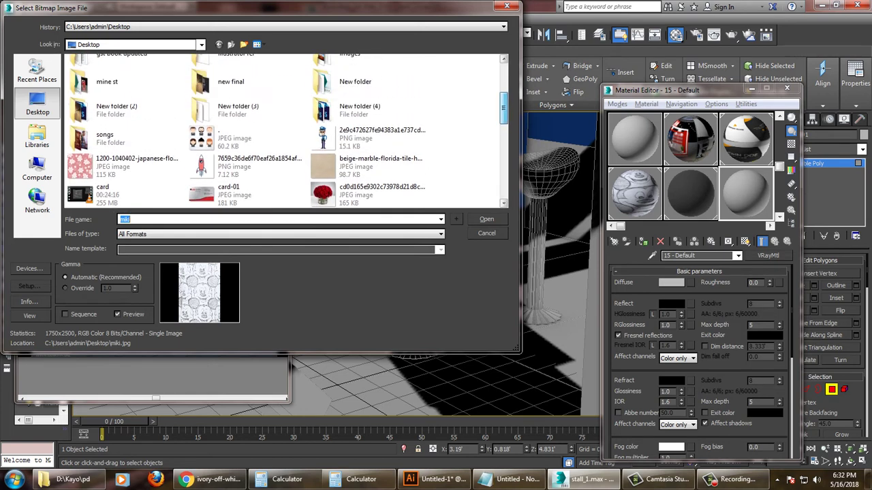
{"action": "scroll", "coordinate": [125, 137], "scroll_direction": "up", "scroll_amount": 2}
{"action": "scroll", "coordinate": [125, 137], "scroll_direction": "up", "scroll_amount": 2}
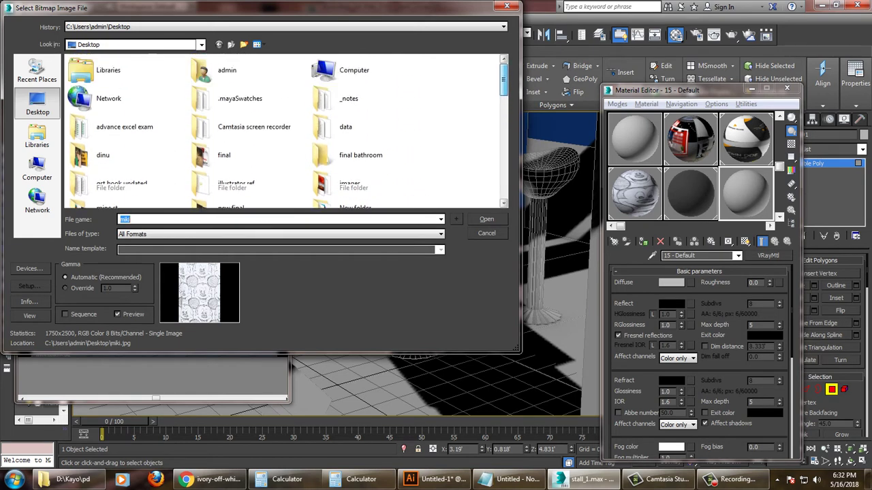
{"action": "scroll", "coordinate": [125, 137], "scroll_direction": "down", "scroll_amount": 3}
{"action": "scroll", "coordinate": [125, 138], "scroll_direction": "down", "scroll_amount": 2}
{"action": "scroll", "coordinate": [125, 137], "scroll_direction": "down", "scroll_amount": 2}
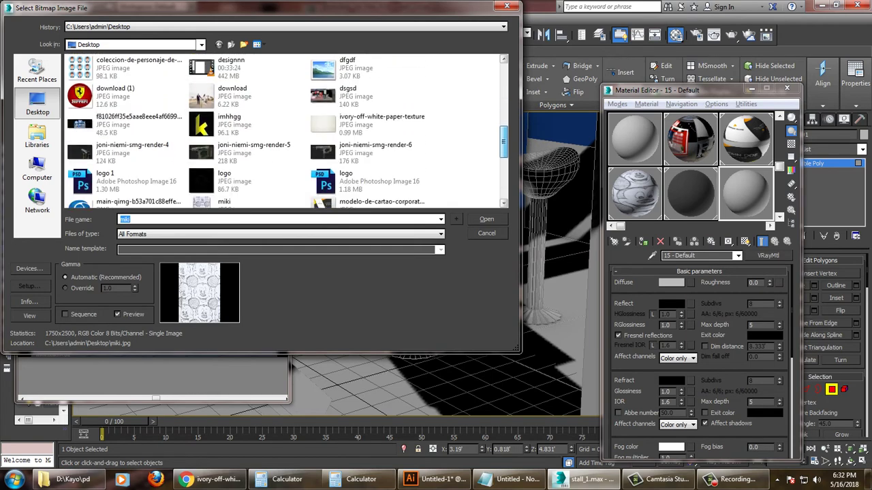
{"action": "scroll", "coordinate": [286, 131], "scroll_direction": "down", "scroll_amount": 2}
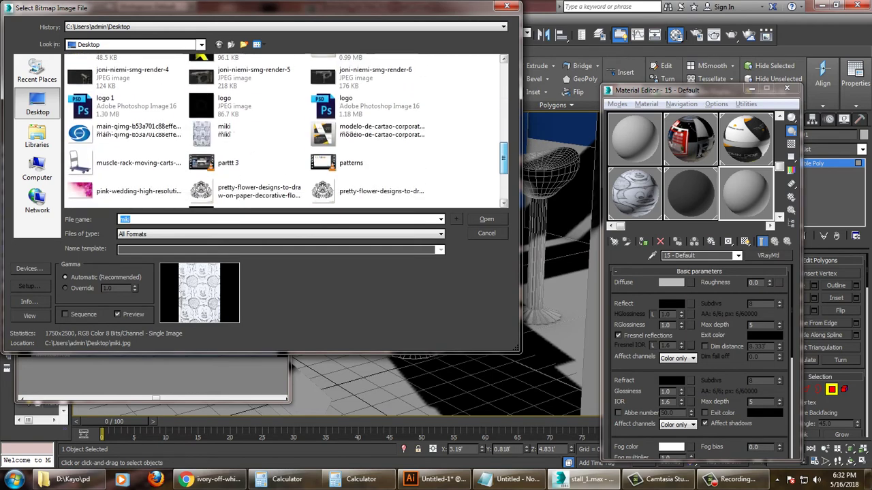
{"action": "scroll", "coordinate": [286, 131], "scroll_direction": "down", "scroll_amount": 1}
{"action": "scroll", "coordinate": [286, 131], "scroll_direction": "down", "scroll_amount": 1}
{"action": "scroll", "coordinate": [286, 131], "scroll_direction": "up", "scroll_amount": 3}
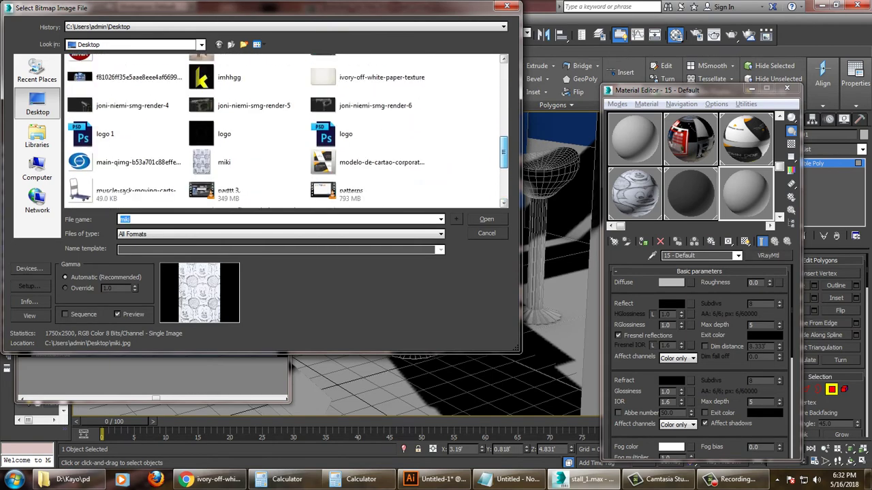
{"action": "scroll", "coordinate": [286, 131], "scroll_direction": "up", "scroll_amount": 1}
{"action": "left_click", "coordinate": [368, 81]}
{"action": "double_click", "coordinate": [368, 82]}
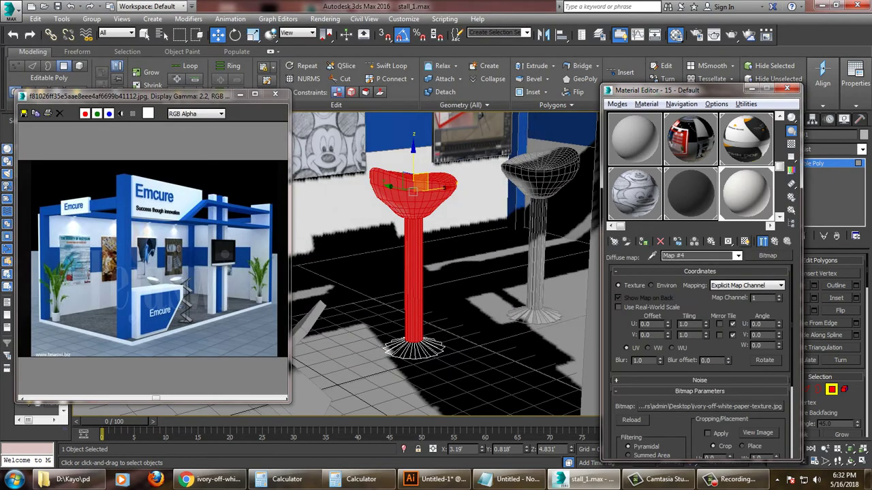
Select the stool's base disc and make material slot 19 a VRayMtl
{"action": "left_click", "coordinate": [412, 345]}
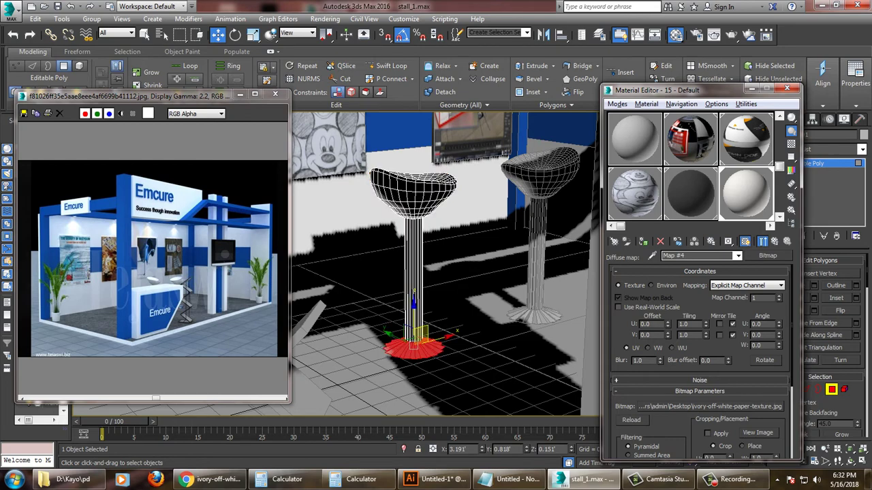
{"action": "left_click", "coordinate": [780, 217]}
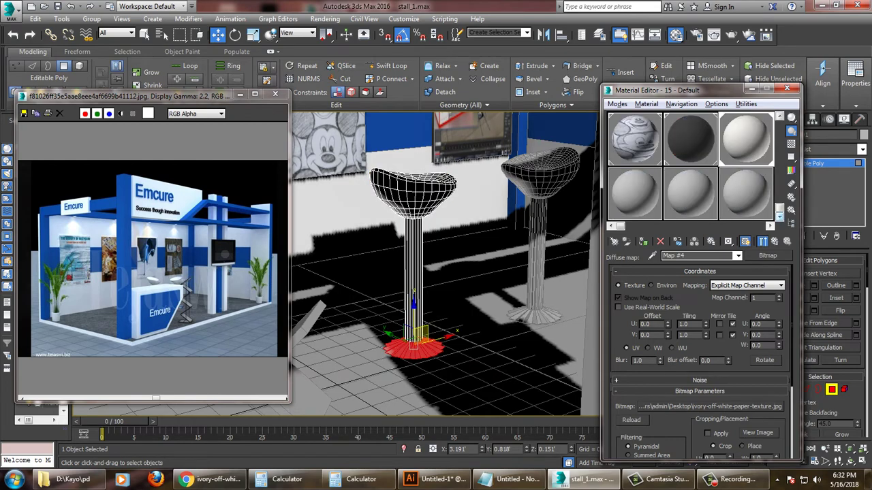
{"action": "left_click", "coordinate": [633, 194]}
{"action": "left_click", "coordinate": [767, 255]}
{"action": "scroll", "coordinate": [408, 356], "scroll_direction": "down", "scroll_amount": 3}
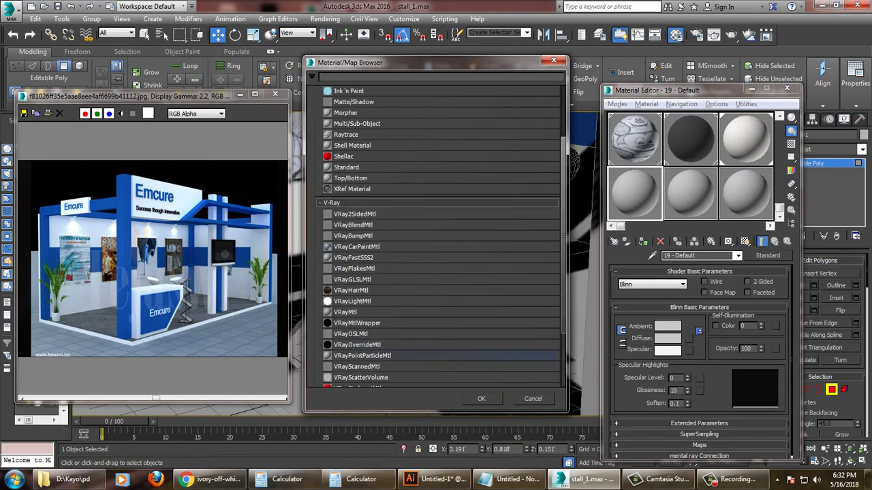
{"action": "double_click", "coordinate": [355, 312]}
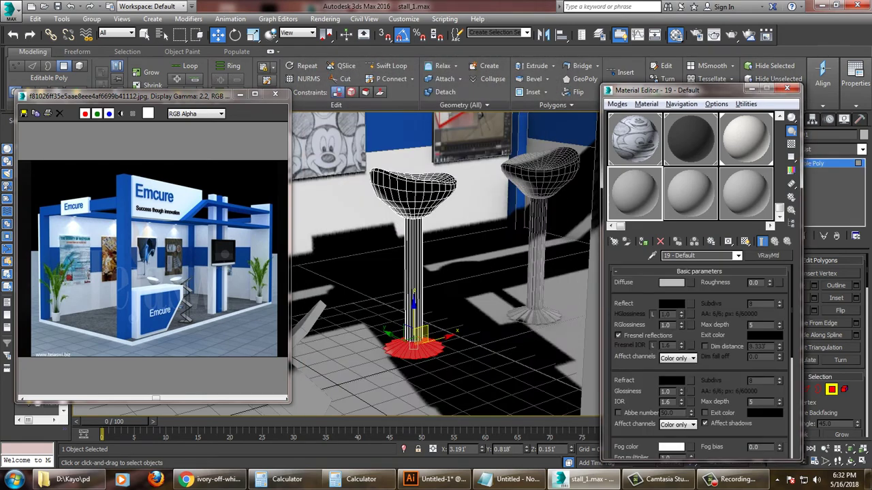
Put a Bitmap in material 19's Diffuse slot and start choosing its image file
{"action": "left_click", "coordinate": [691, 282]}
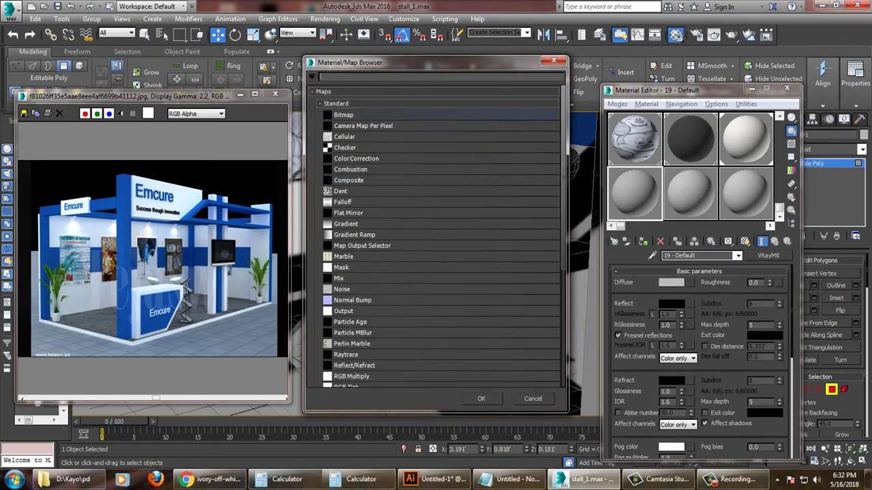
{"action": "double_click", "coordinate": [344, 115]}
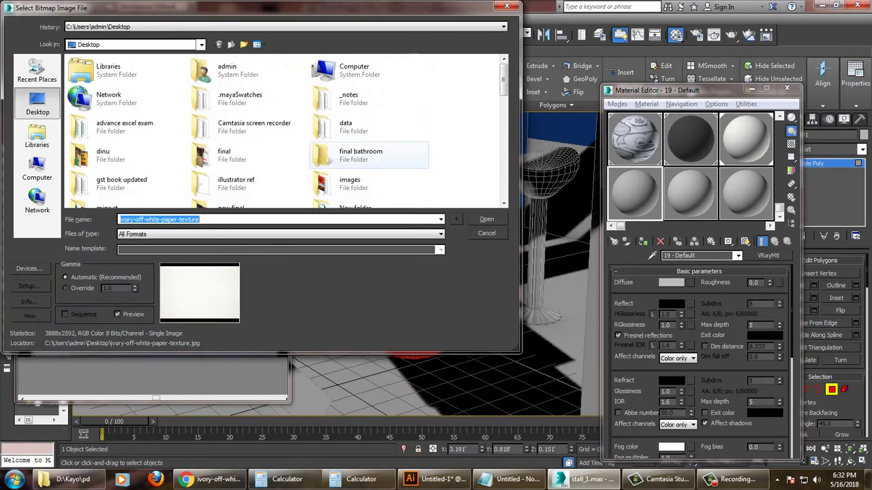
{"action": "scroll", "coordinate": [371, 154], "scroll_direction": "down", "scroll_amount": 5}
{"action": "left_click", "coordinate": [372, 148]}
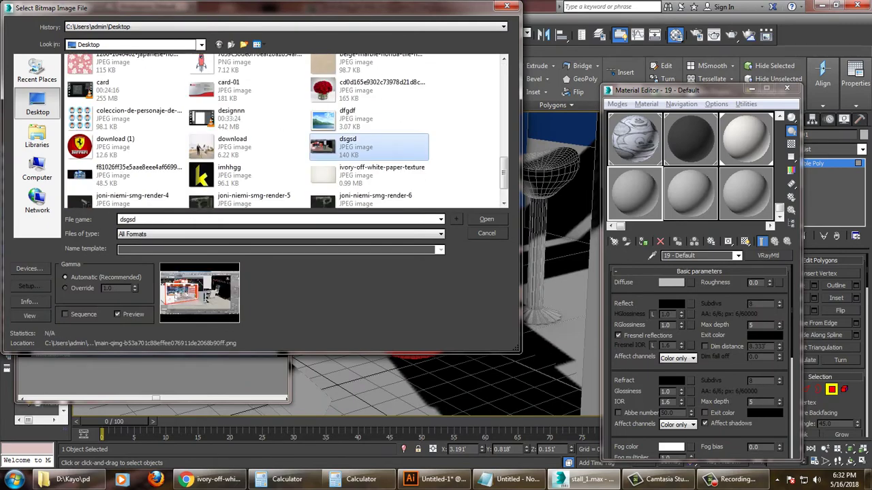
{"action": "key", "text": "m"}
{"action": "key", "text": "m"}
{"action": "key", "text": "m"}
{"action": "key", "text": "m"}
{"action": "key", "text": "m"}
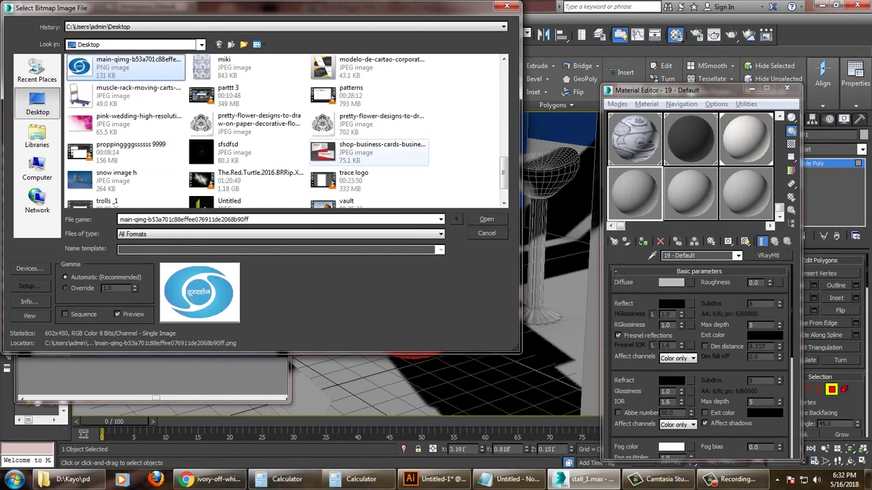
Dismiss the file-not-found error and browse to D:\Kayo\Texture lib\metal
{"action": "left_click", "coordinate": [37, 169]}
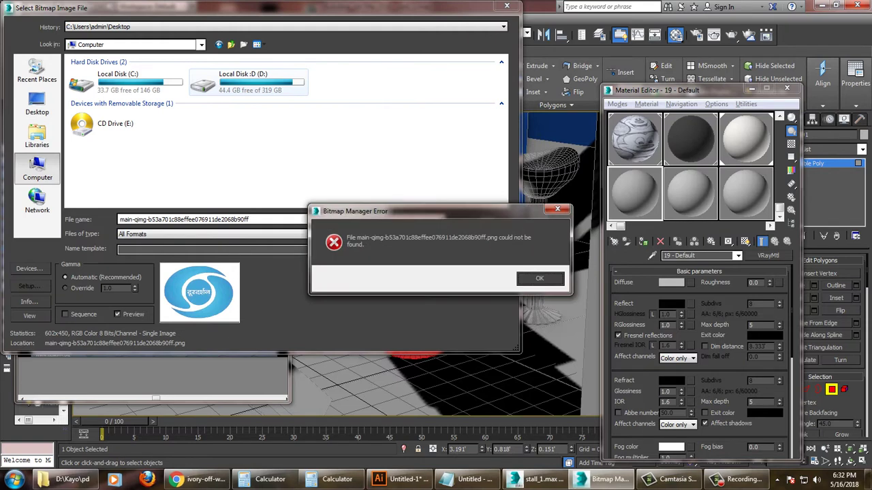
{"action": "key", "text": "Return"}
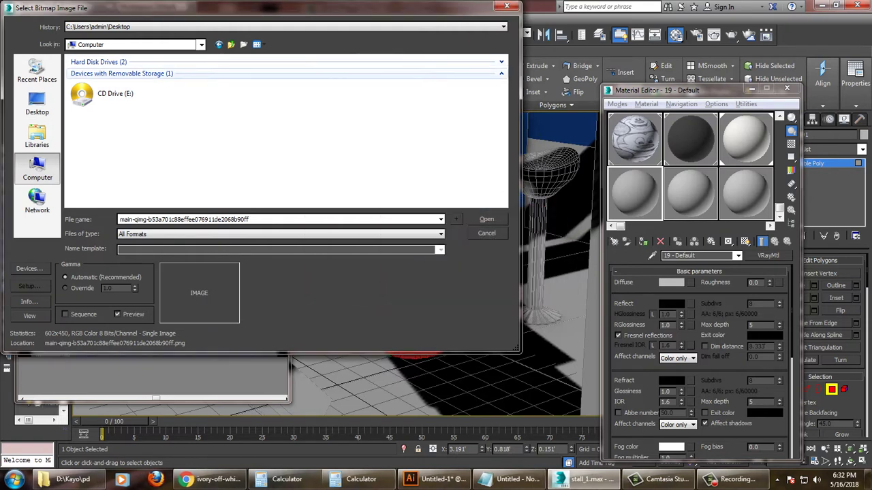
{"action": "key", "text": "Up"}
{"action": "key", "text": "Down"}
{"action": "key", "text": "Left"}
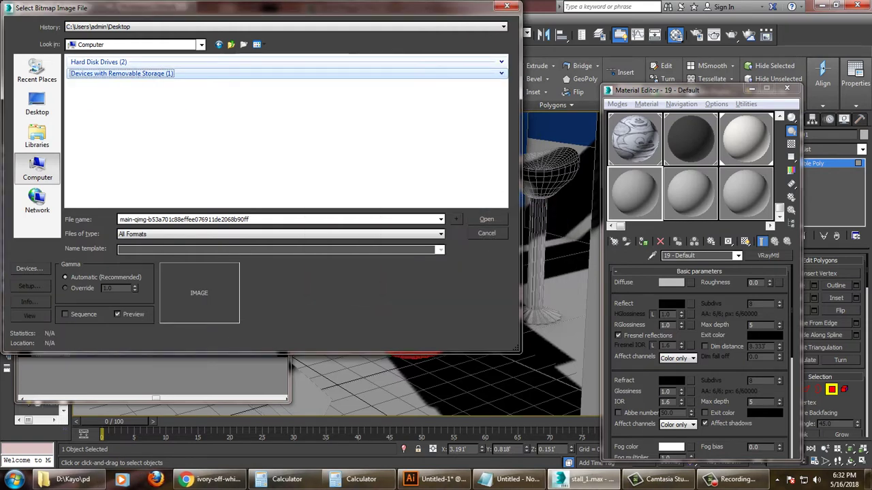
{"action": "key", "text": "Up"}
{"action": "key", "text": "Right"}
{"action": "key", "text": "Down"}
{"action": "key", "text": "Right"}
{"action": "key", "text": "Return"}
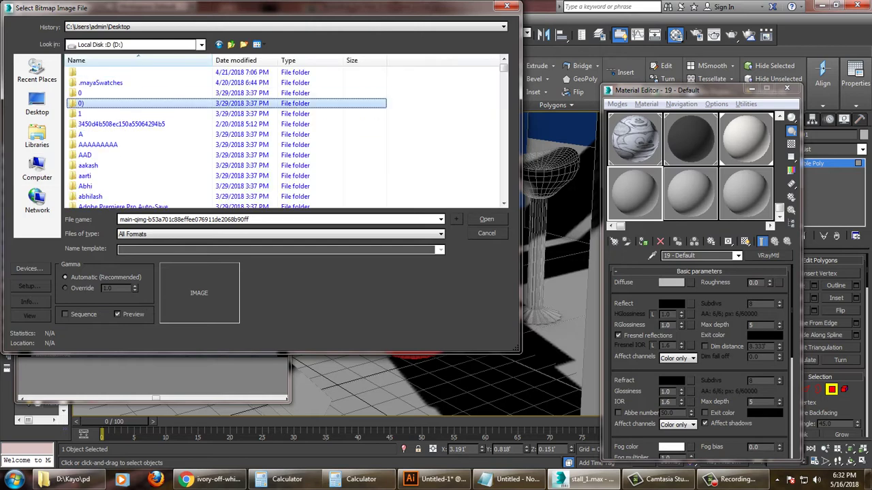
{"action": "type", "text": "k"}
{"action": "key", "text": "Return"}
{"action": "key", "text": "Down"}
{"action": "key", "text": "Down"}
{"action": "key", "text": "Down"}
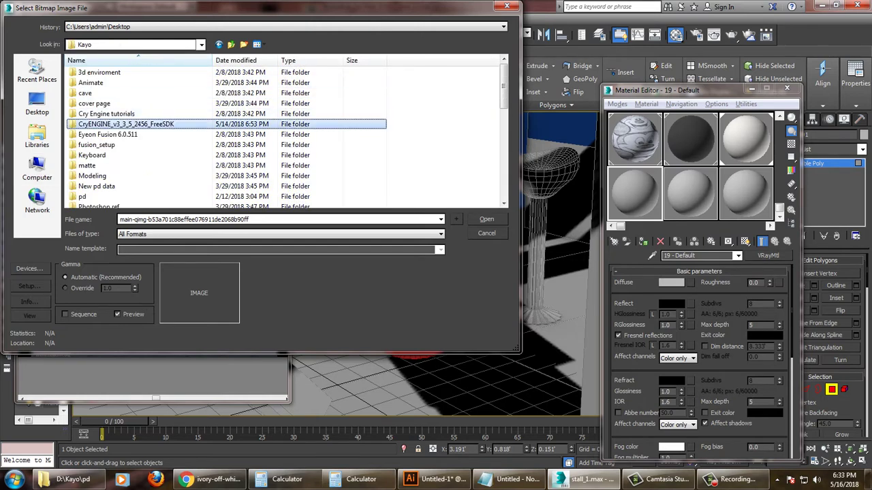
{"action": "type", "text": "t"}
{"action": "key", "text": "Down"}
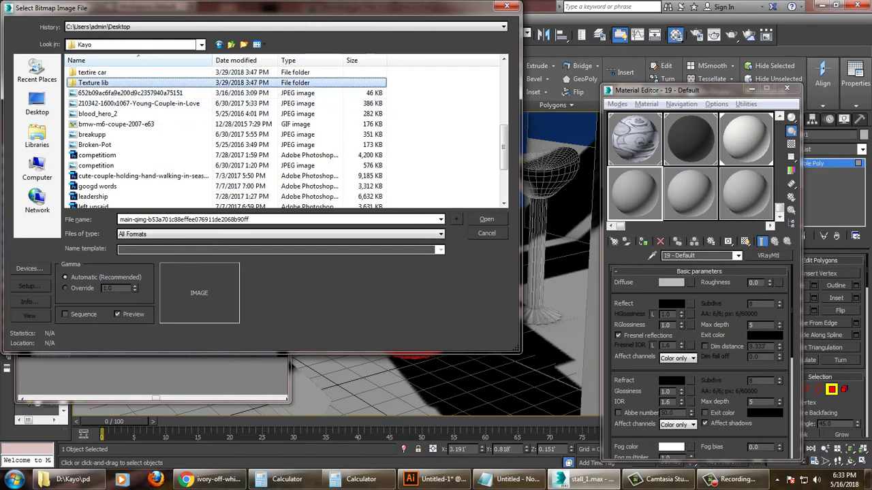
{"action": "key", "text": "Return"}
{"action": "type", "text": "m"}
{"action": "key", "text": "Down"}
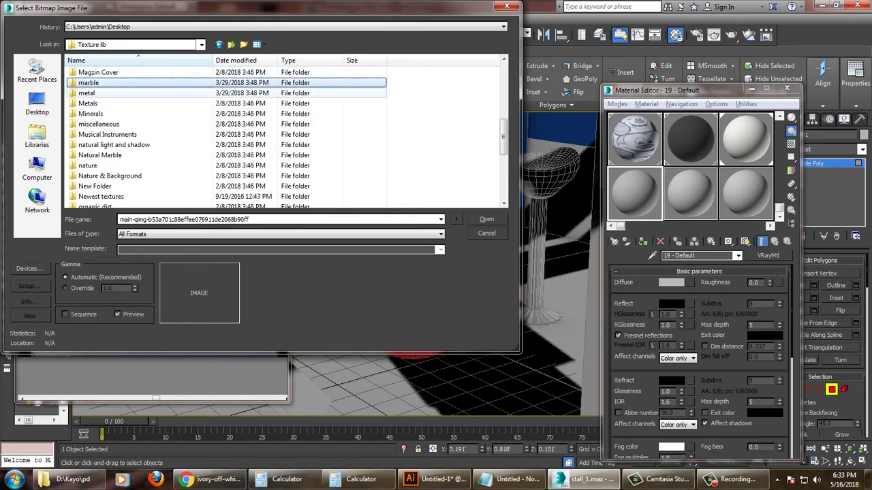
{"action": "key", "text": "Down"}
{"action": "key", "text": "Return"}
Load metal3020588.jpg from the metal folder as material 19's diffuse map
{"action": "key", "text": "Down"}
{"action": "key", "text": "Down"}
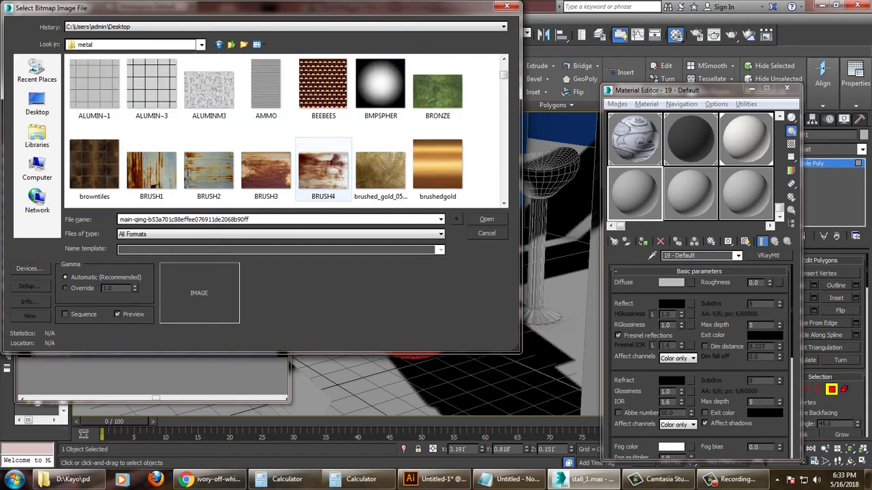
{"action": "scroll", "coordinate": [285, 130], "scroll_direction": "down", "scroll_amount": 1}
{"action": "scroll", "coordinate": [285, 129], "scroll_direction": "down", "scroll_amount": 1}
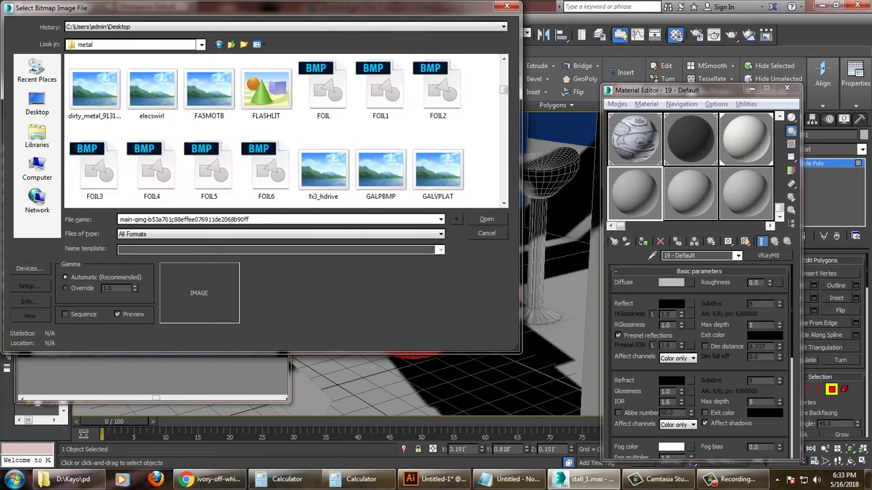
{"action": "scroll", "coordinate": [284, 129], "scroll_direction": "down", "scroll_amount": 1}
{"action": "scroll", "coordinate": [284, 129], "scroll_direction": "down", "scroll_amount": 1}
{"action": "scroll", "coordinate": [285, 129], "scroll_direction": "down", "scroll_amount": 2}
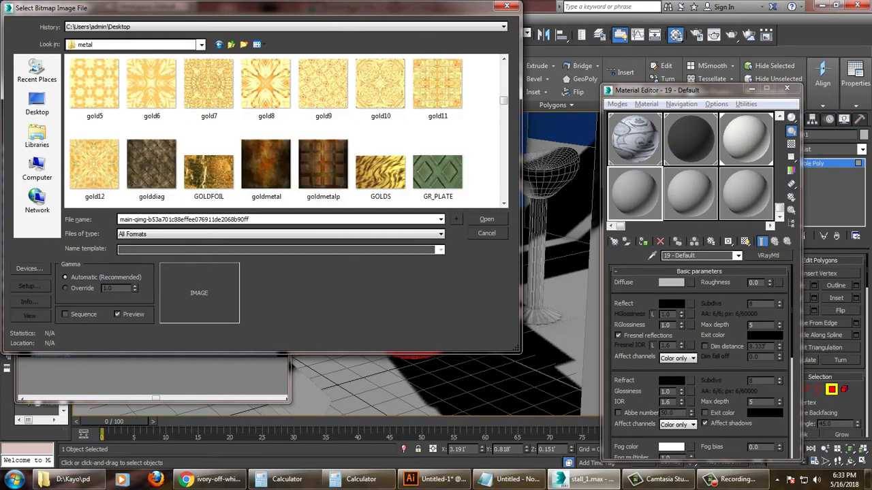
{"action": "scroll", "coordinate": [285, 130], "scroll_direction": "down", "scroll_amount": 2}
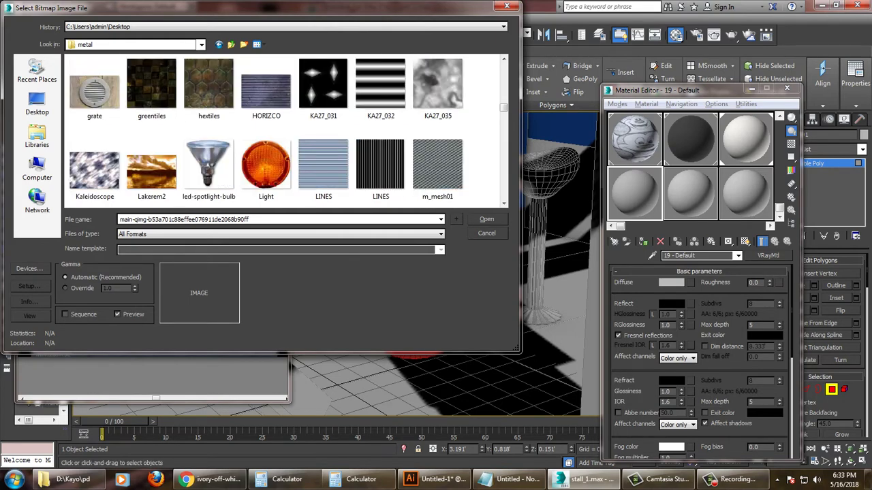
{"action": "scroll", "coordinate": [285, 129], "scroll_direction": "down", "scroll_amount": 1}
{"action": "scroll", "coordinate": [285, 129], "scroll_direction": "down", "scroll_amount": 1}
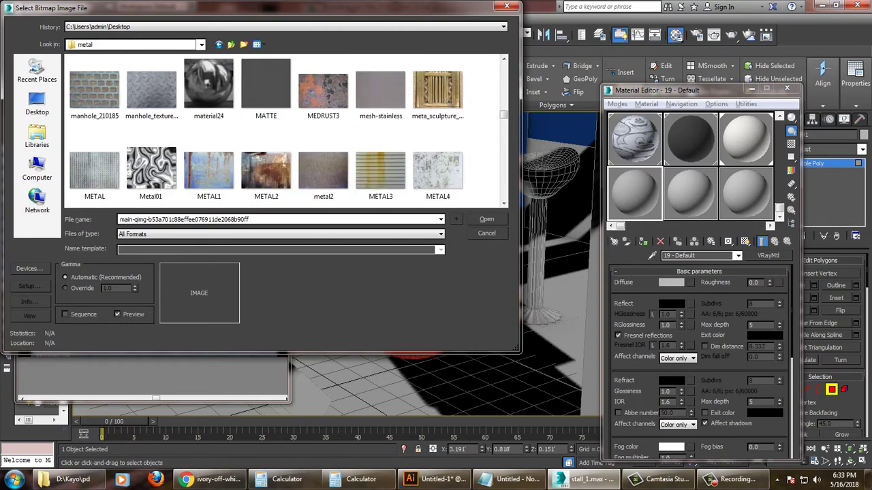
{"action": "scroll", "coordinate": [284, 129], "scroll_direction": "down", "scroll_amount": 1}
{"action": "scroll", "coordinate": [285, 129], "scroll_direction": "down", "scroll_amount": 1}
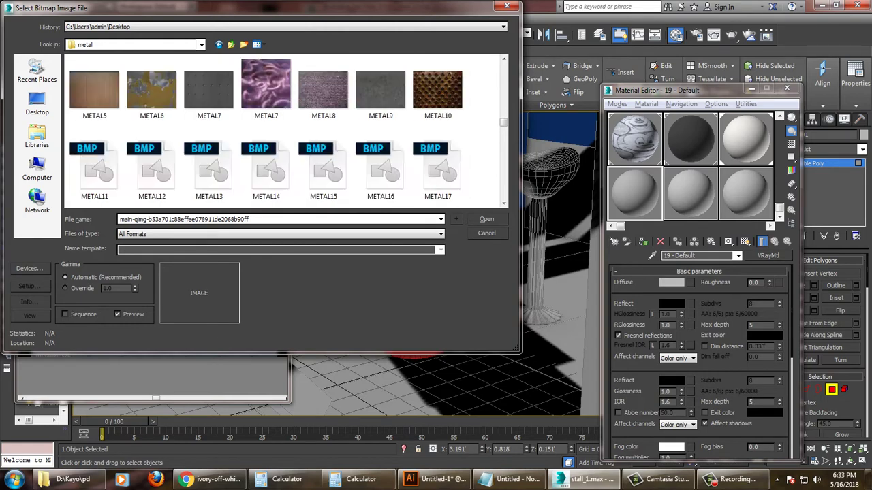
{"action": "scroll", "coordinate": [285, 129], "scroll_direction": "down", "scroll_amount": 2}
{"action": "scroll", "coordinate": [284, 130], "scroll_direction": "down", "scroll_amount": 1}
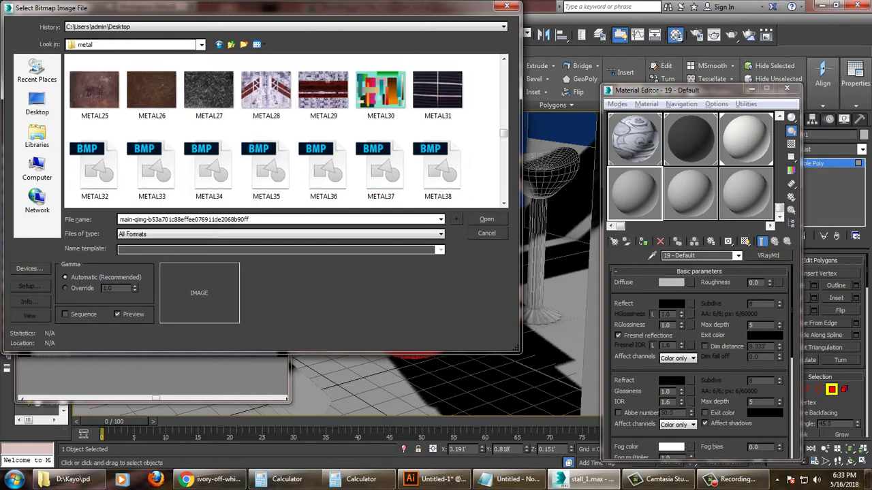
{"action": "scroll", "coordinate": [285, 129], "scroll_direction": "up", "scroll_amount": 1}
{"action": "scroll", "coordinate": [285, 130], "scroll_direction": "down", "scroll_amount": 2}
{"action": "scroll", "coordinate": [285, 130], "scroll_direction": "down", "scroll_amount": 1}
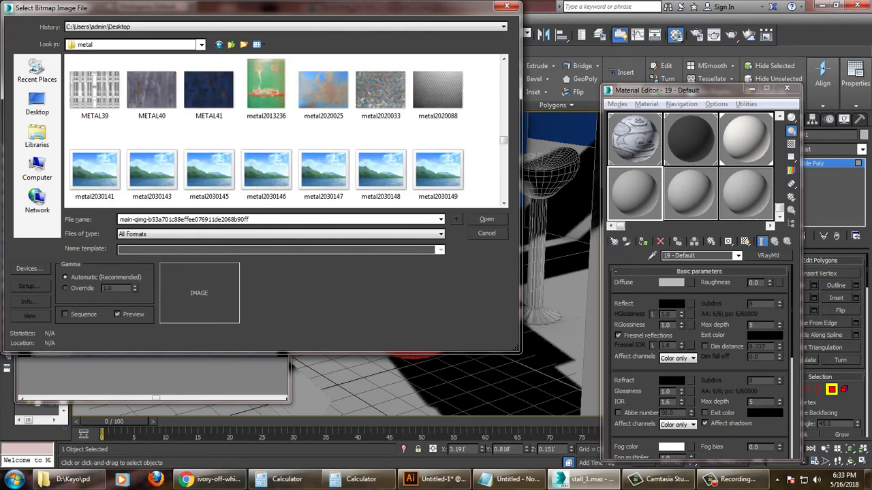
{"action": "scroll", "coordinate": [421, 99], "scroll_direction": "up", "scroll_amount": 1}
{"action": "scroll", "coordinate": [421, 98], "scroll_direction": "down", "scroll_amount": 1}
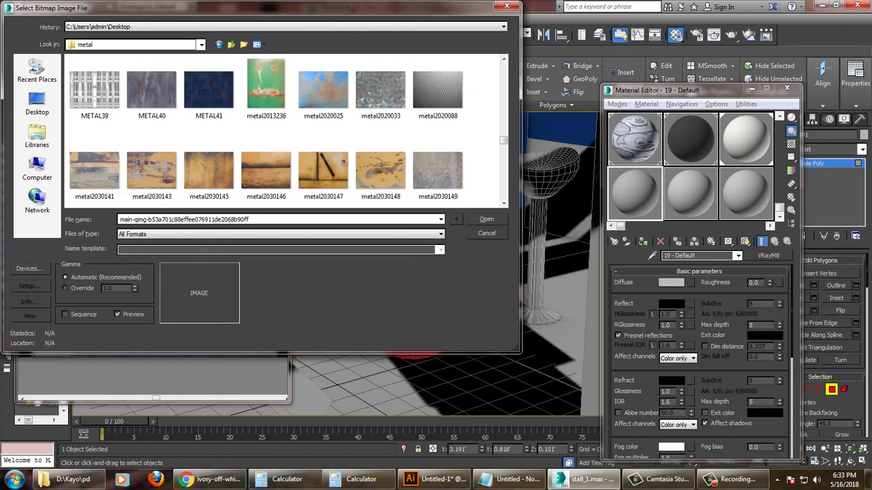
{"action": "scroll", "coordinate": [421, 99], "scroll_direction": "down", "scroll_amount": 2}
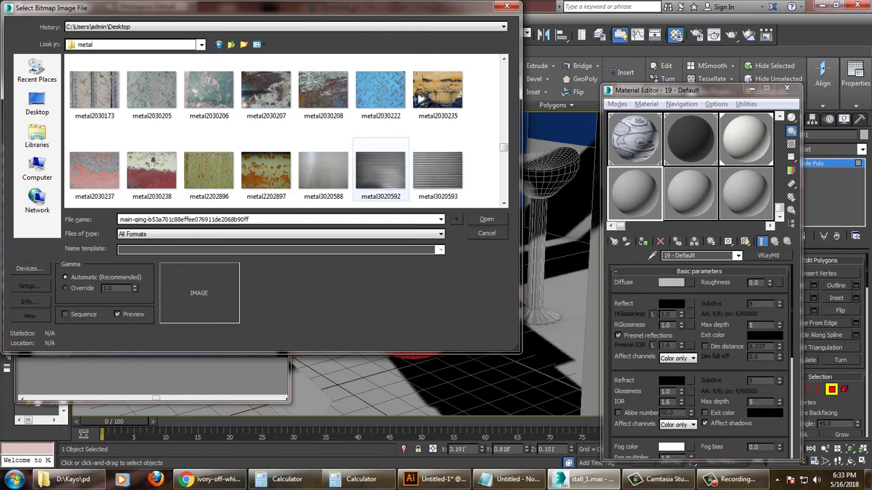
{"action": "double_click", "coordinate": [322, 170]}
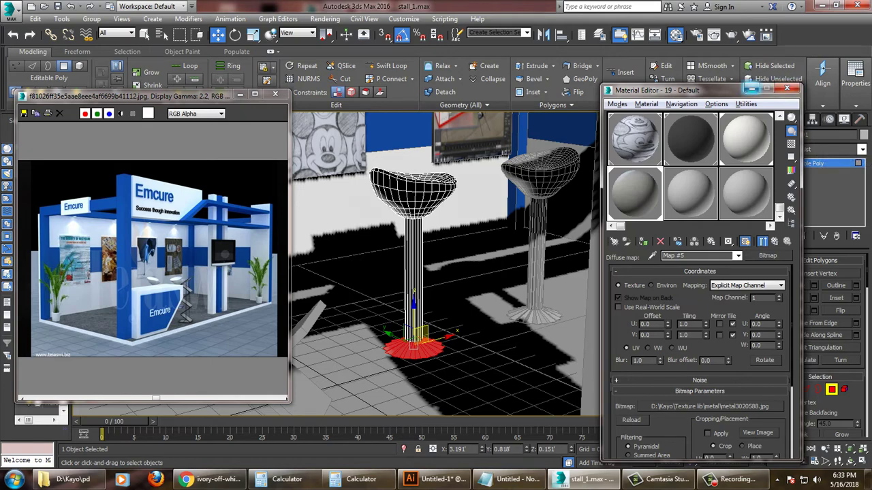
Close the Material Editor and delete the right-hand stool
{"action": "left_click", "coordinate": [751, 89]}
{"action": "left_click", "coordinate": [539, 224]}
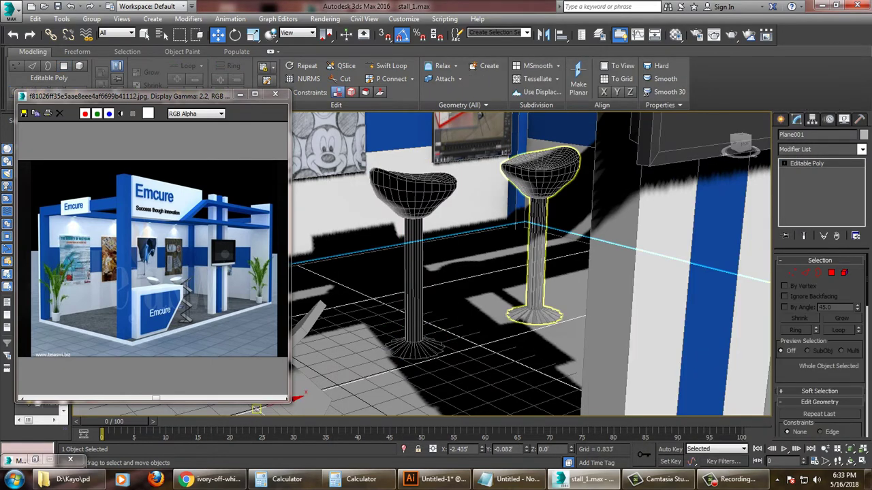
{"action": "key", "text": "Delete"}
Mirror-copy the left stool and move the copy, Sphere002, beside it
{"action": "left_click", "coordinate": [412, 272]}
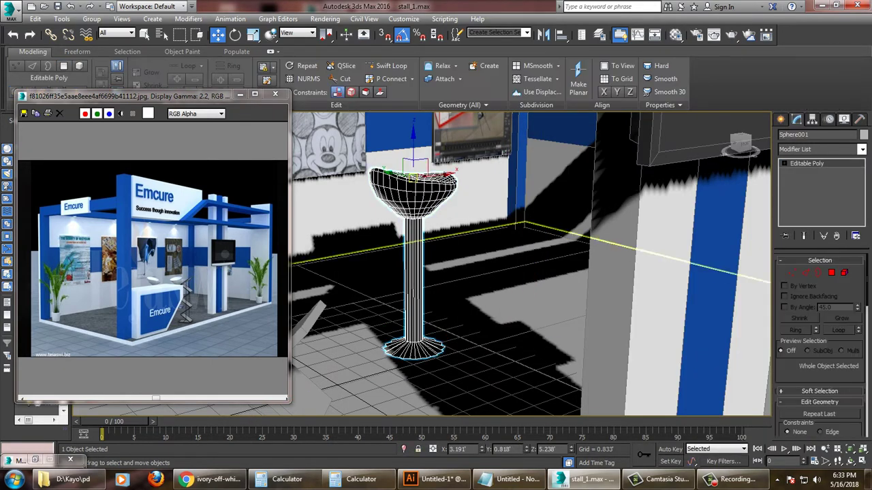
{"action": "middle_click_drag", "start_coordinate": [531, 272], "coordinate": [490, 225], "text": "alt"}
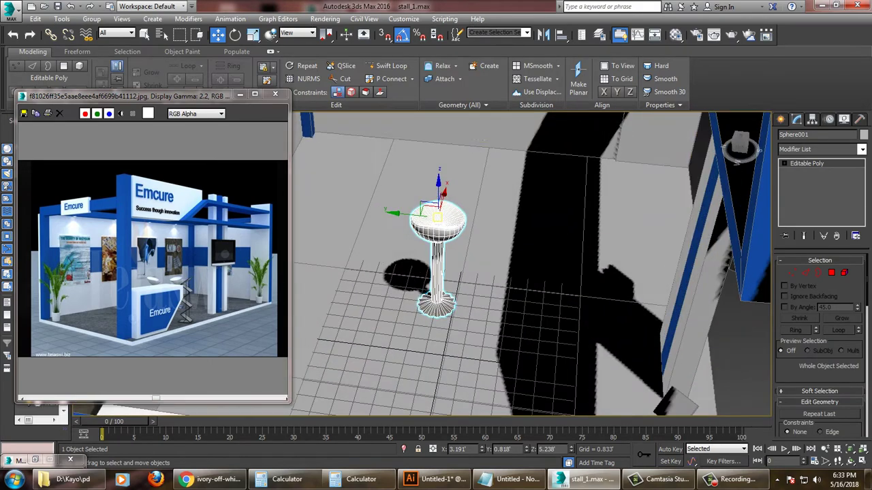
{"action": "scroll", "coordinate": [531, 263], "scroll_direction": "up", "scroll_amount": 1}
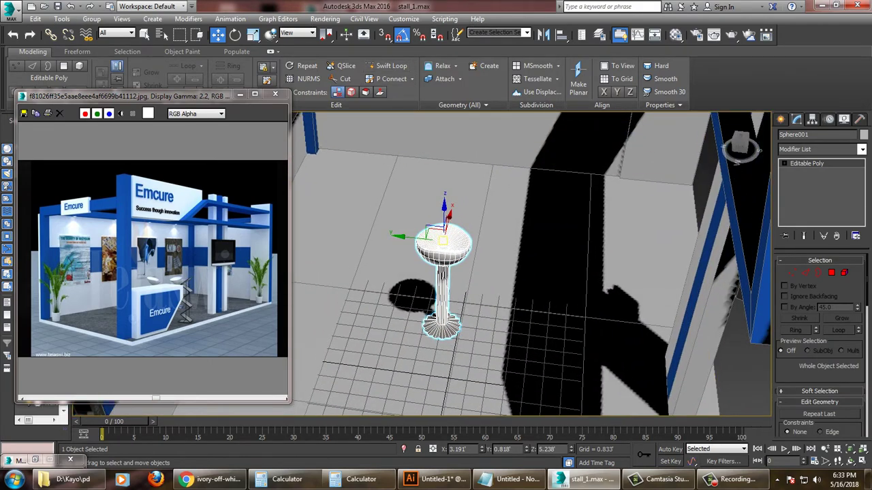
{"action": "left_click", "coordinate": [543, 35]}
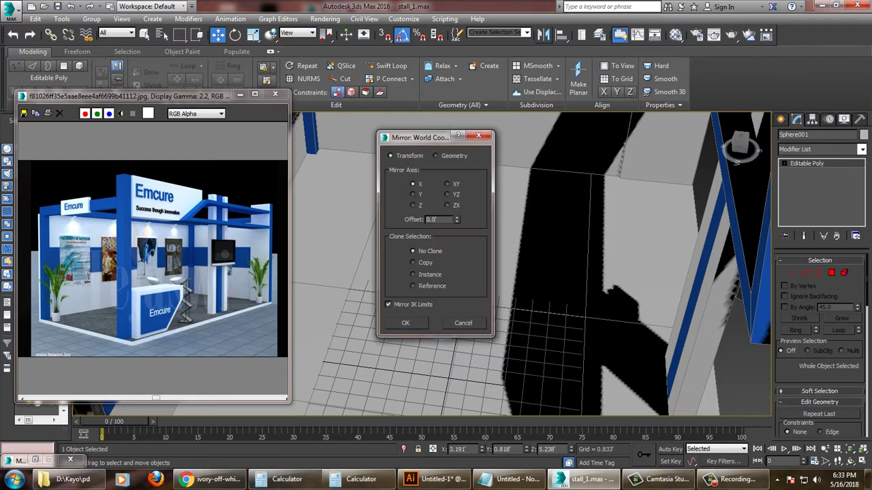
{"action": "key", "text": "Return"}
{"action": "scroll", "coordinate": [443, 259], "scroll_direction": "up", "scroll_amount": 2}
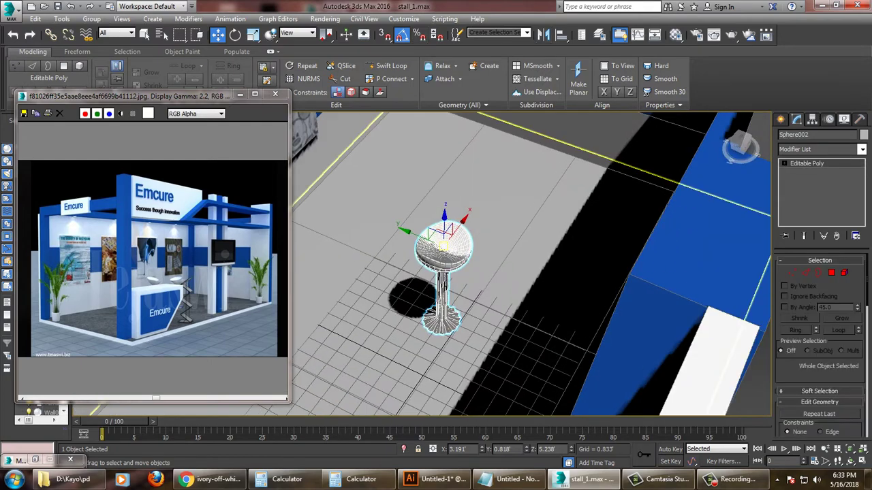
{"action": "scroll", "coordinate": [443, 272], "scroll_direction": "up", "scroll_amount": 1}
{"action": "left_click_drag", "start_coordinate": [443, 235], "coordinate": [486, 195]}
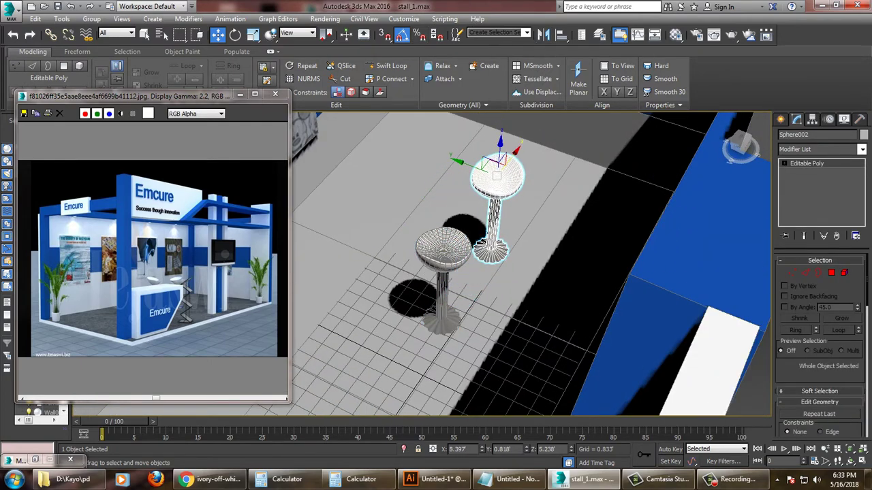
{"action": "mouse_move", "coordinate": [486, 194]}
{"action": "middle_mouse_down", "text": "alt"}
{"action": "mouse_move", "coordinate": [493, 163]}
{"action": "mouse_move", "coordinate": [517, 204]}
{"action": "mouse_move", "coordinate": [558, 211]}
{"action": "middle_mouse_up", "text": "alt"}
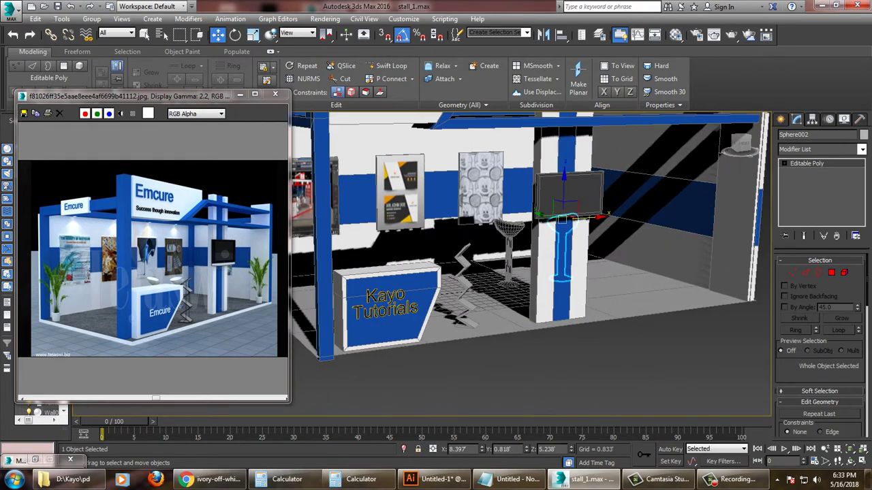
{"action": "scroll", "coordinate": [564, 218], "scroll_direction": "up", "scroll_amount": 2}
{"action": "scroll", "coordinate": [525, 266], "scroll_direction": "up", "scroll_amount": 2}
Select all the panel faces of the zigzag display stand at polygon level
{"action": "left_click", "coordinate": [415, 286]}
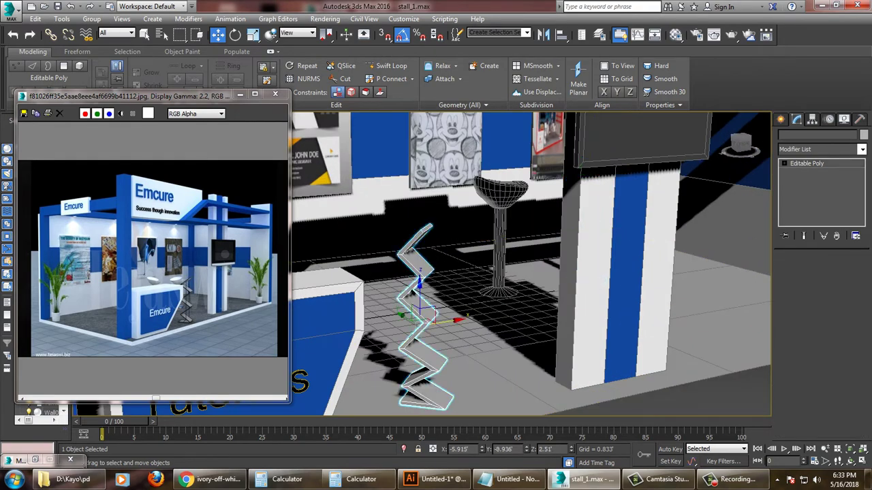
{"action": "mouse_move", "coordinate": [435, 287]}
{"action": "middle_mouse_down", "text": "alt"}
{"action": "mouse_move", "coordinate": [449, 273]}
{"action": "mouse_move", "coordinate": [436, 272]}
{"action": "middle_mouse_up", "text": "alt"}
{"action": "scroll", "coordinate": [436, 293], "scroll_direction": "up", "scroll_amount": 3}
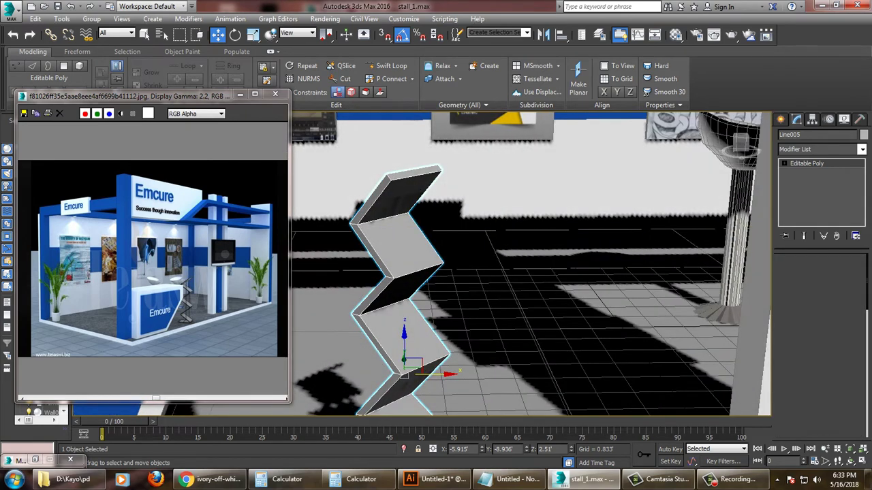
{"action": "key", "text": "4"}
{"action": "middle_click_drag", "start_coordinate": [409, 205], "coordinate": [393, 184], "text": "alt"}
{"action": "left_click", "coordinate": [398, 187]}
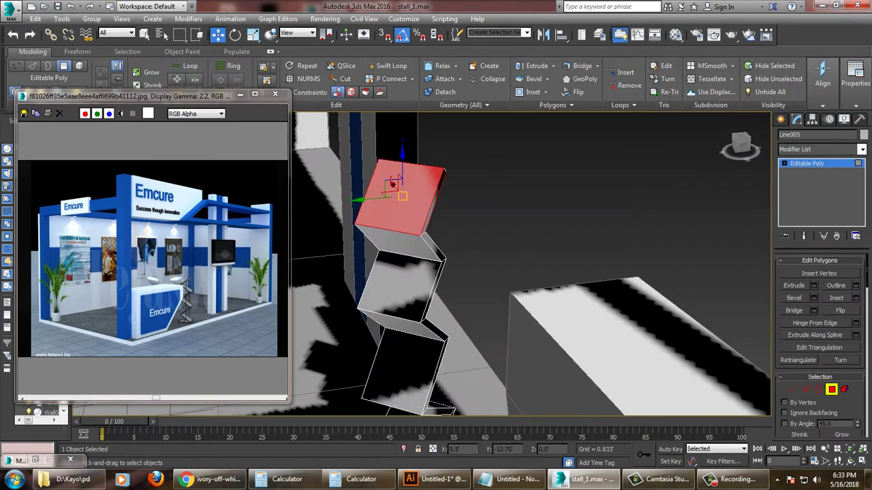
{"action": "left_click", "coordinate": [402, 286], "text": "ctrl"}
{"action": "mouse_move", "coordinate": [401, 286]}
{"action": "middle_mouse_down", "text": "alt"}
{"action": "mouse_move", "coordinate": [412, 269]}
{"action": "mouse_move", "coordinate": [405, 289]}
{"action": "middle_mouse_up", "text": "alt"}
{"action": "left_click", "coordinate": [408, 245], "text": "ctrl"}
{"action": "left_click", "coordinate": [405, 289], "text": "ctrl"}
{"action": "left_click", "coordinate": [409, 337], "text": "ctrl"}
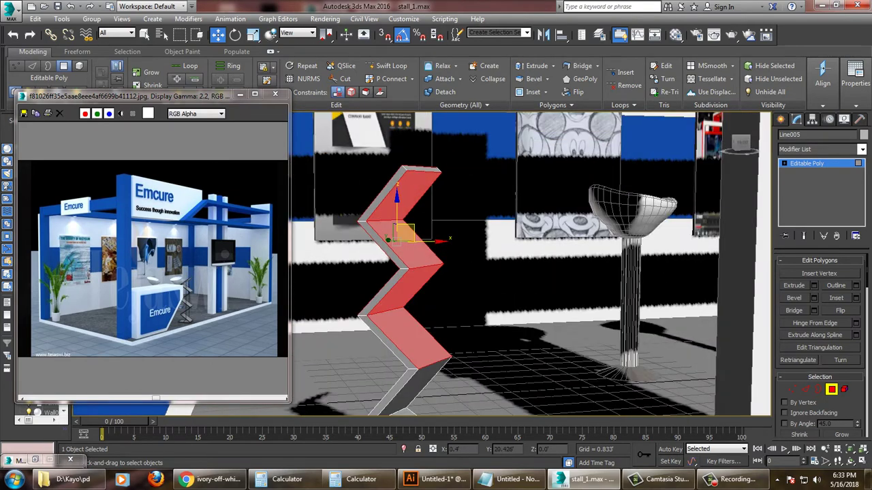
{"action": "mouse_move", "coordinate": [402, 235]}
{"action": "middle_mouse_down", "text": "alt"}
{"action": "mouse_move", "coordinate": [385, 235]}
{"action": "mouse_move", "coordinate": [405, 286]}
{"action": "middle_mouse_up", "text": "alt"}
{"action": "left_click", "coordinate": [408, 300], "text": "ctrl"}
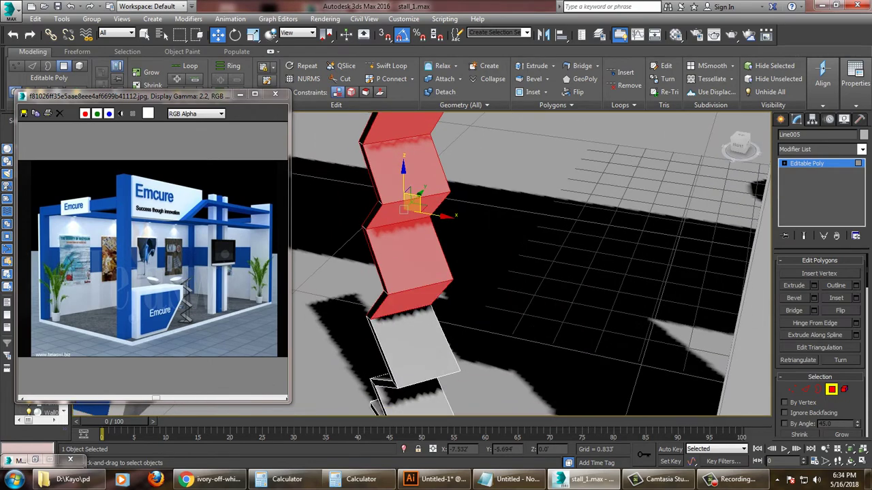
{"action": "left_click", "coordinate": [412, 347], "text": "ctrl"}
{"action": "middle_click_drag", "start_coordinate": [412, 347], "coordinate": [402, 204], "text": "alt"}
{"action": "left_click", "coordinate": [408, 354], "text": "ctrl"}
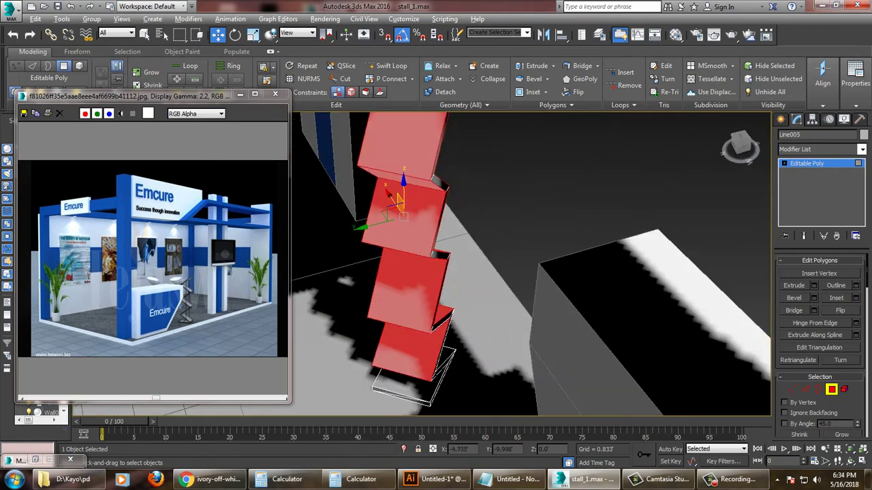
{"action": "middle_click_drag", "start_coordinate": [409, 354], "coordinate": [405, 286], "text": "alt"}
{"action": "mouse_move", "coordinate": [383, 238]}
{"action": "middle_mouse_down", "text": "alt"}
{"action": "mouse_move", "coordinate": [420, 392]}
{"action": "mouse_move", "coordinate": [382, 381]}
{"action": "mouse_move", "coordinate": [146, 407]}
{"action": "mouse_move", "coordinate": [164, 403]}
{"action": "mouse_move", "coordinate": [155, 403]}
{"action": "middle_mouse_up", "text": "alt"}
{"action": "left_click", "coordinate": [446, 365], "text": "ctrl"}
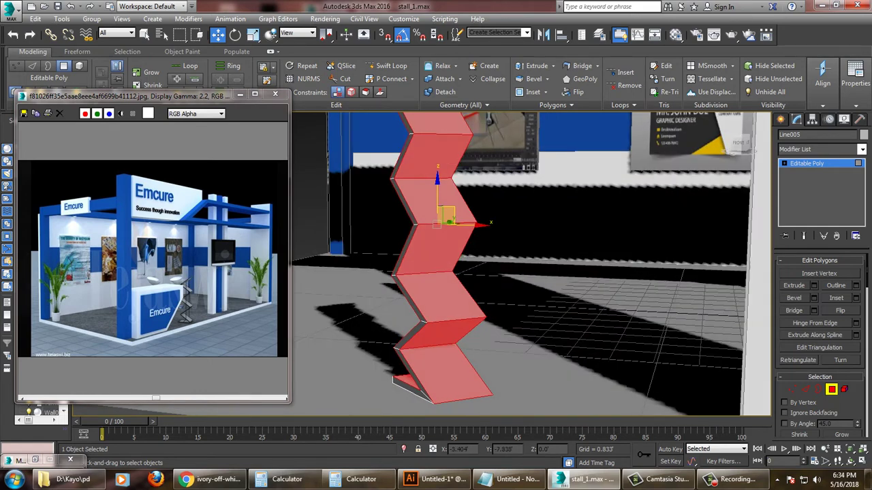
Inset the selected panels By Polygon so each gets its own 0.083 border
{"action": "left_click", "coordinate": [855, 298]}
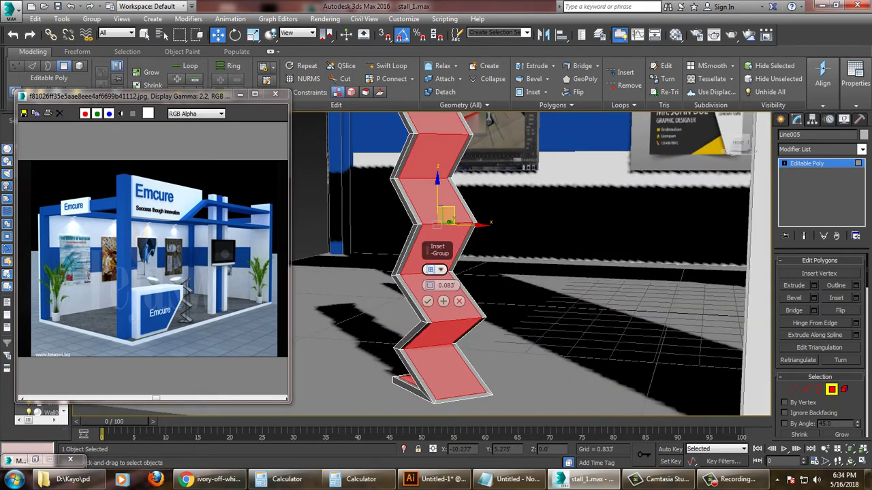
{"action": "left_click", "coordinate": [440, 269]}
{"action": "left_click", "coordinate": [472, 290]}
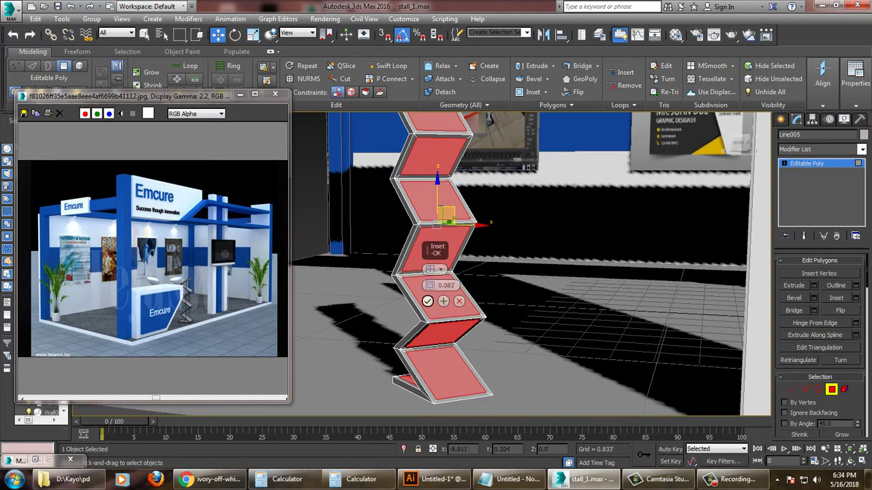
{"action": "left_click", "coordinate": [427, 301]}
Make material 20 a VRayMtl with white refraction and assign it to the stand's inset panels
{"action": "key", "text": "m"}
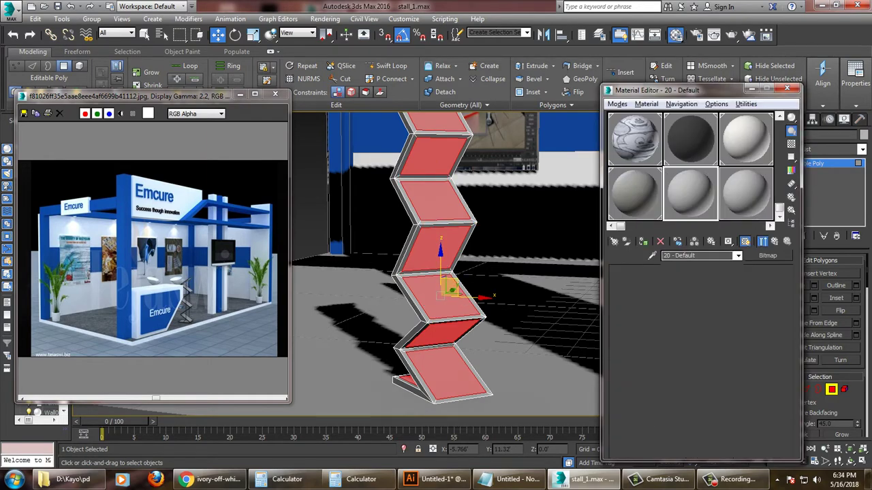
{"action": "left_click", "coordinate": [768, 256]}
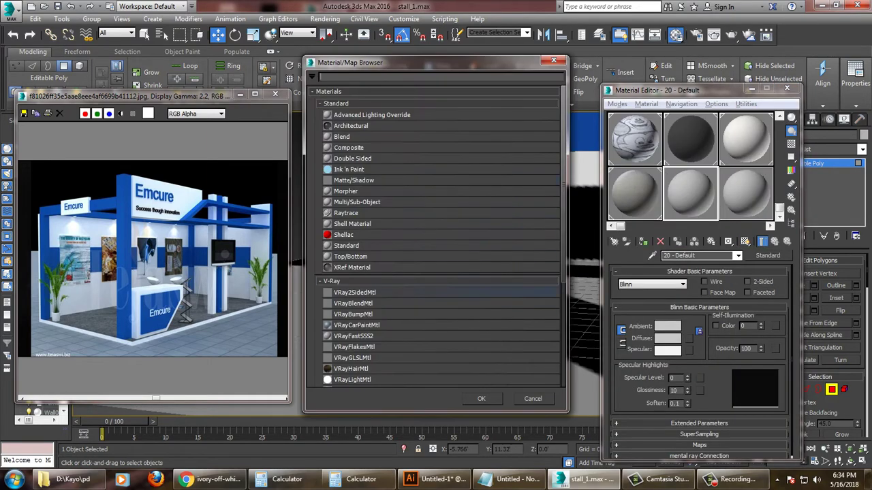
{"action": "scroll", "coordinate": [436, 273], "scroll_direction": "down", "scroll_amount": 5}
{"action": "double_click", "coordinate": [359, 352]}
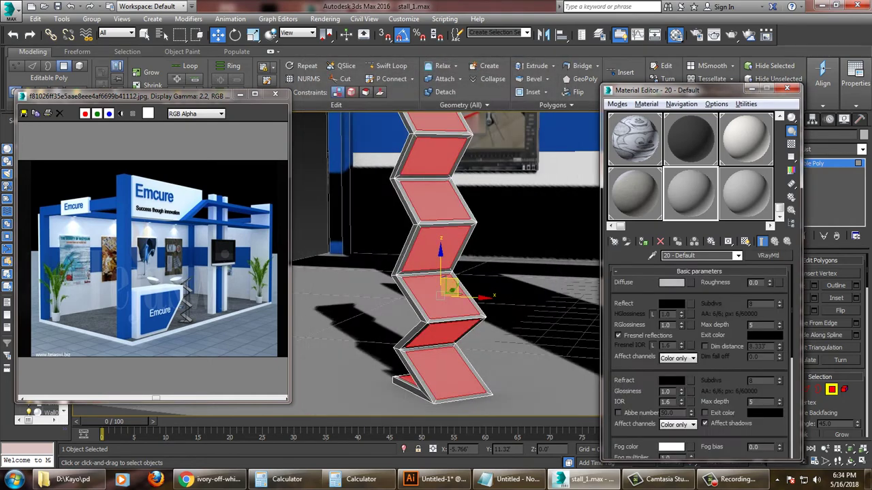
{"action": "left_click", "coordinate": [671, 380]}
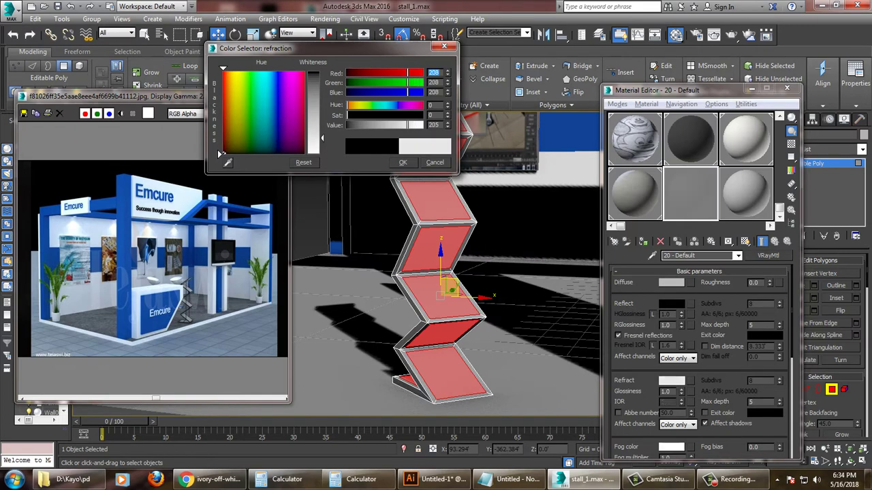
{"action": "left_click", "coordinate": [402, 162]}
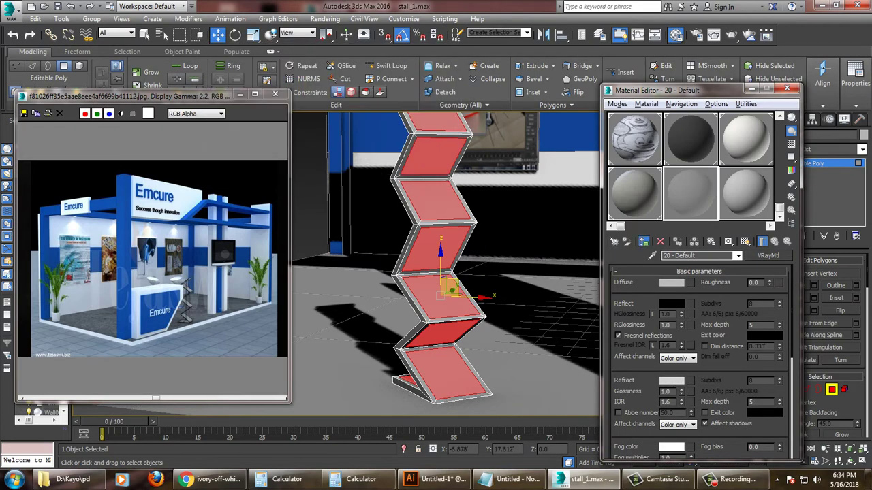
{"action": "left_click", "coordinate": [433, 237]}
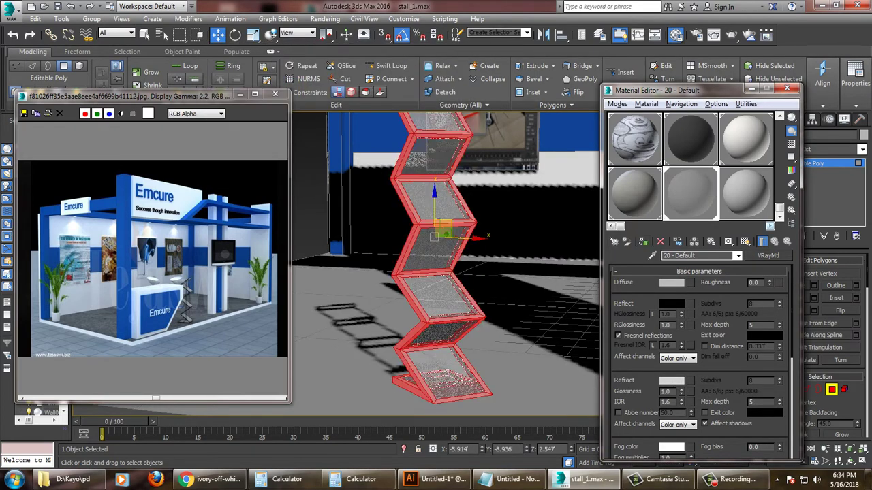
{"action": "left_click", "coordinate": [634, 139]}
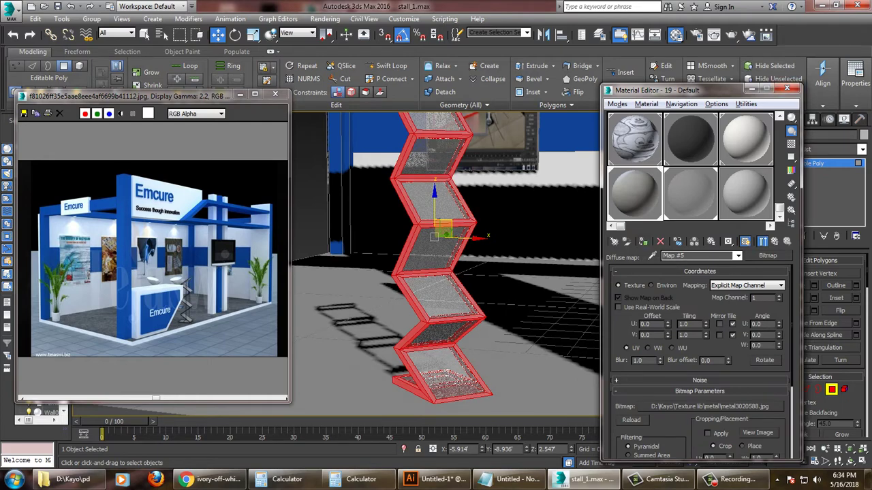
{"action": "left_click", "coordinate": [751, 89]}
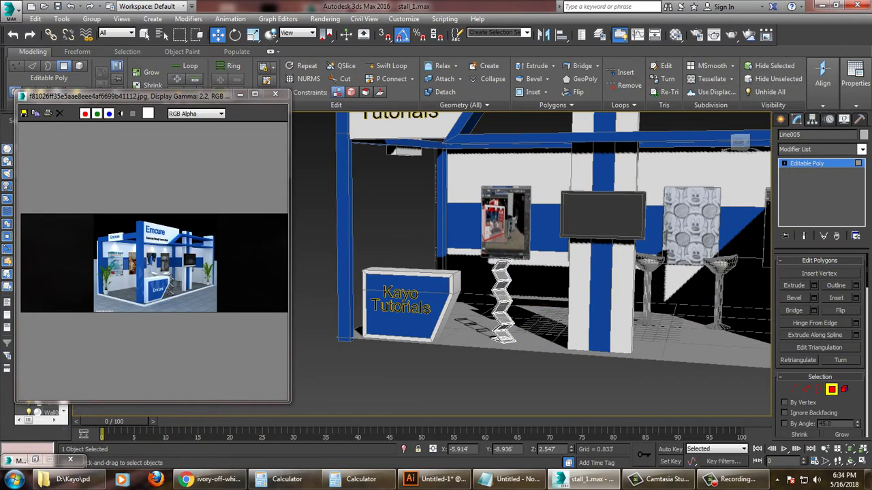
Leave polygon mode and select the nine lamps along the booth's top beam
{"action": "middle_click_drag", "start_coordinate": [544, 273], "coordinate": [429, 306], "text": "alt"}
{"action": "key", "text": "4"}
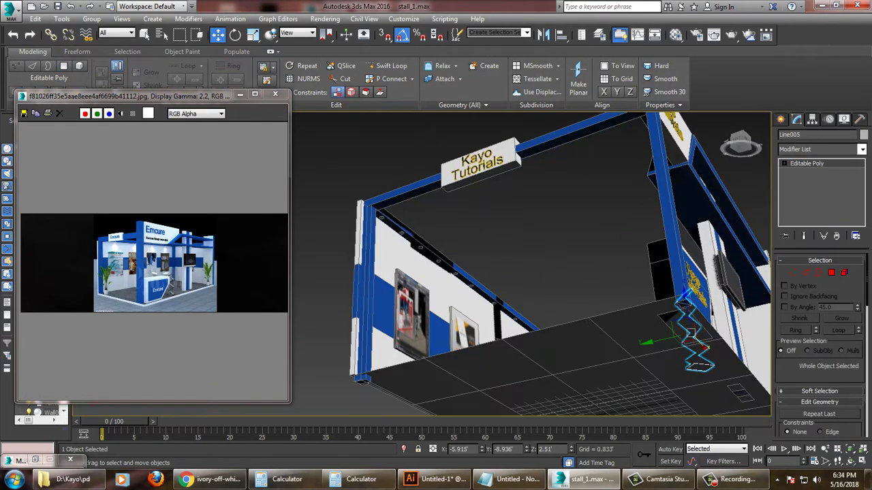
{"action": "middle_click_drag", "start_coordinate": [532, 259], "coordinate": [545, 306], "text": "alt"}
{"action": "left_click", "coordinate": [447, 272]}
{"action": "middle_click_drag", "start_coordinate": [447, 273], "coordinate": [440, 279], "text": "alt"}
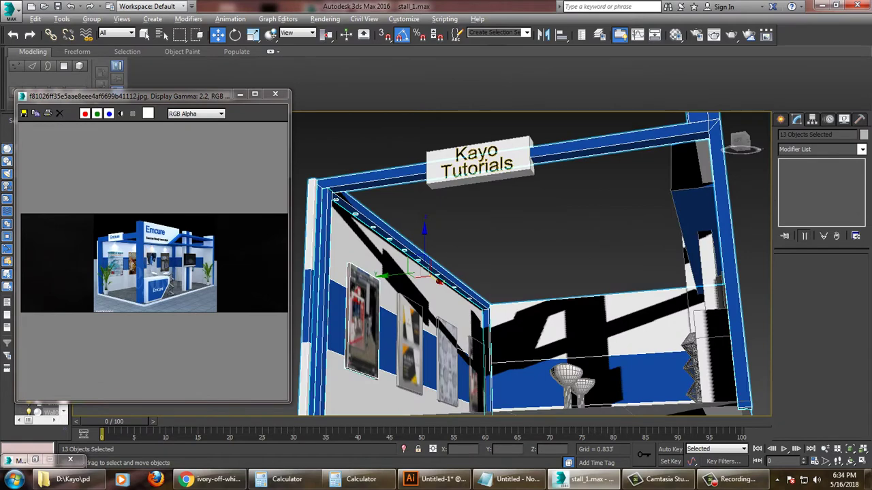
{"action": "left_click", "coordinate": [599, 144], "text": "alt"}
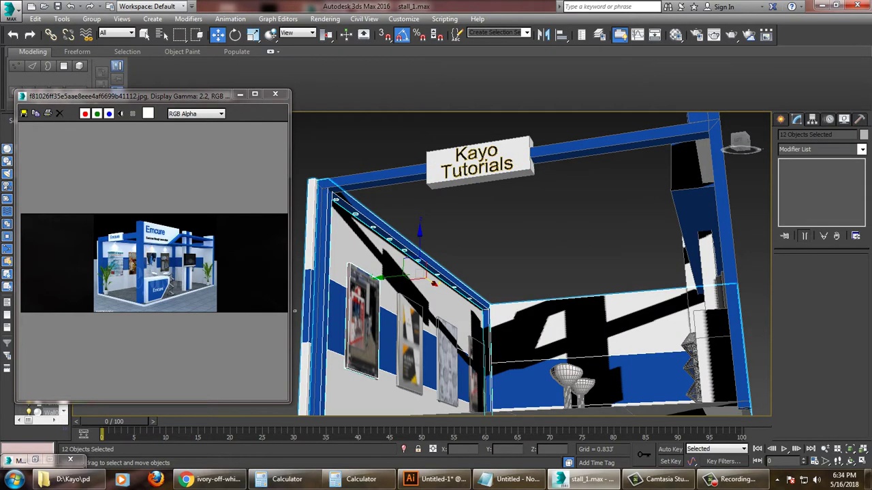
{"action": "middle_click_drag", "start_coordinate": [531, 266], "coordinate": [504, 279], "text": "alt"}
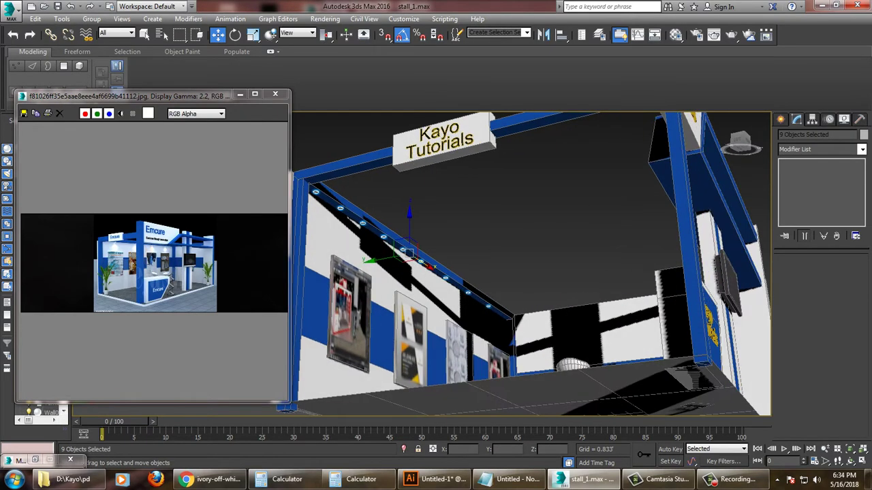
Assign a new VRayLightMtl to the nine lamps so they glow white
{"action": "key", "text": "m"}
{"action": "left_click", "coordinate": [746, 194]}
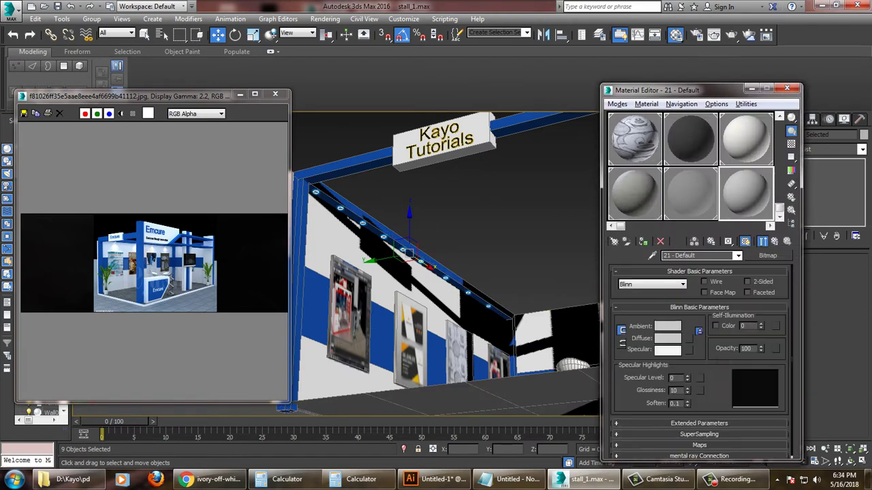
{"action": "left_click", "coordinate": [768, 255]}
{"action": "scroll", "coordinate": [440, 236], "scroll_direction": "down", "scroll_amount": 1}
{"action": "double_click", "coordinate": [352, 314]}
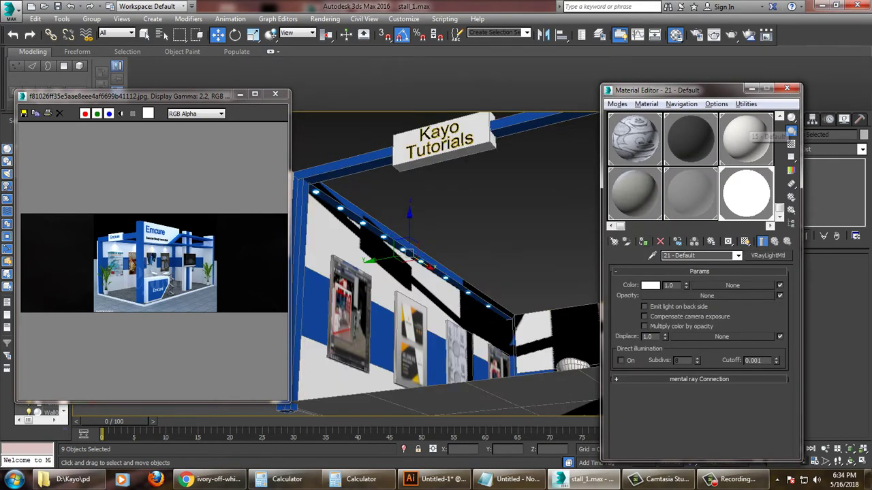
{"action": "left_click", "coordinate": [786, 88]}
{"action": "middle_click_drag", "start_coordinate": [531, 272], "coordinate": [504, 265], "text": "alt"}
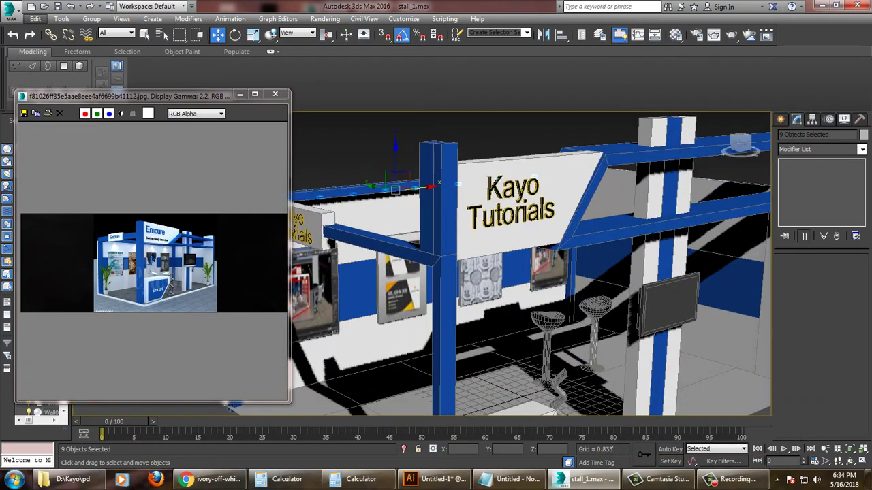
{"action": "left_click", "coordinate": [240, 94]}
{"action": "middle_click_drag", "start_coordinate": [408, 272], "coordinate": [463, 266], "text": "alt"}
{"action": "scroll", "coordinate": [422, 266], "scroll_direction": "down", "scroll_amount": 5}
Select floor plane Plane001 and bring up material types for fresh slot 22
{"action": "left_click", "coordinate": [325, 18]}
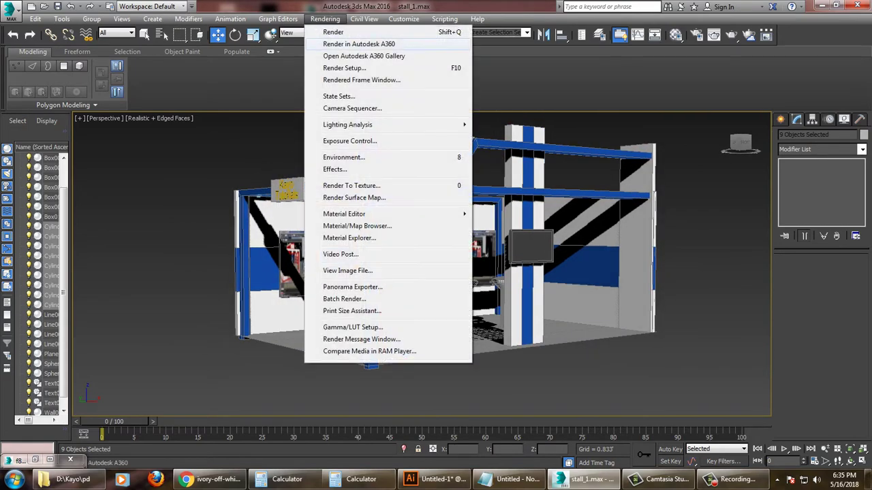
{"action": "left_click", "coordinate": [347, 68]}
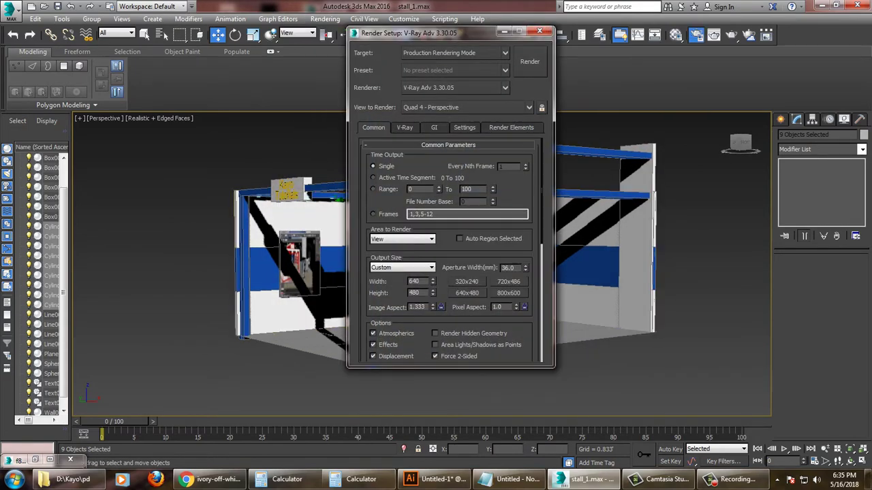
{"action": "left_click", "coordinate": [549, 31]}
{"action": "mouse_move", "coordinate": [443, 272]}
{"action": "middle_mouse_down", "text": "alt"}
{"action": "mouse_move", "coordinate": [476, 266]}
{"action": "mouse_move", "coordinate": [408, 286]}
{"action": "middle_mouse_up", "text": "alt"}
{"action": "left_click", "coordinate": [51, 354]}
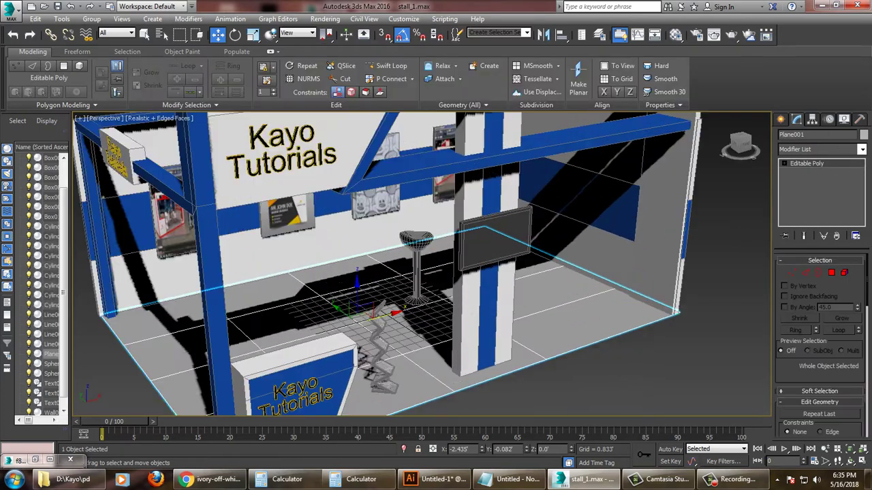
{"action": "left_click", "coordinate": [675, 34]}
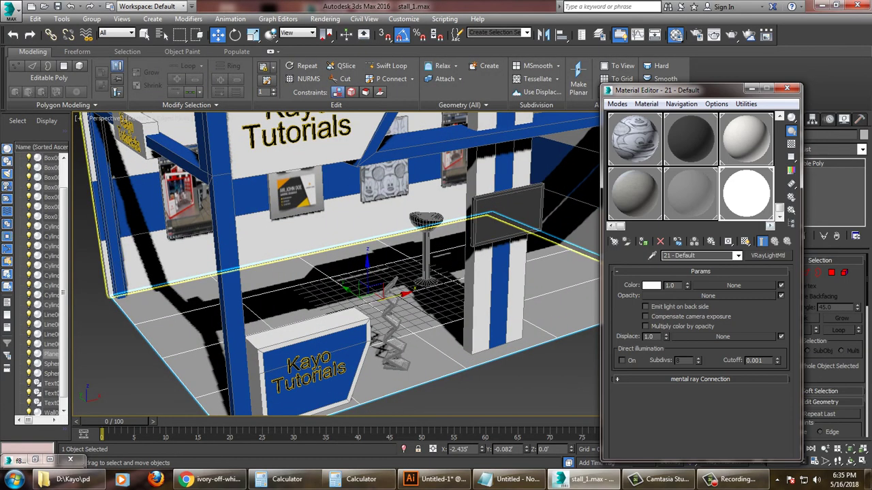
{"action": "left_click_drag", "start_coordinate": [620, 225], "coordinate": [652, 226]}
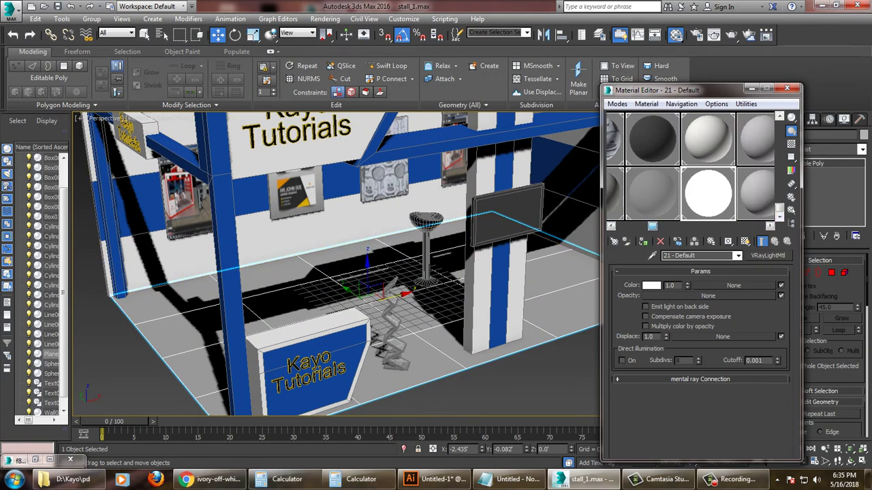
{"action": "left_click", "coordinate": [756, 194]}
{"action": "left_click", "coordinate": [768, 256]}
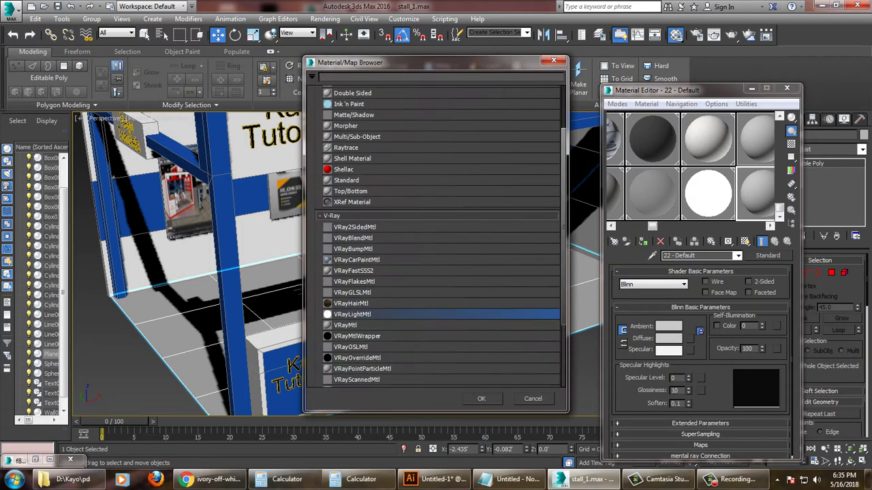
Make material 22 a VRayMtl with a Bitmap map in its diffuse slot
{"action": "double_click", "coordinate": [347, 325]}
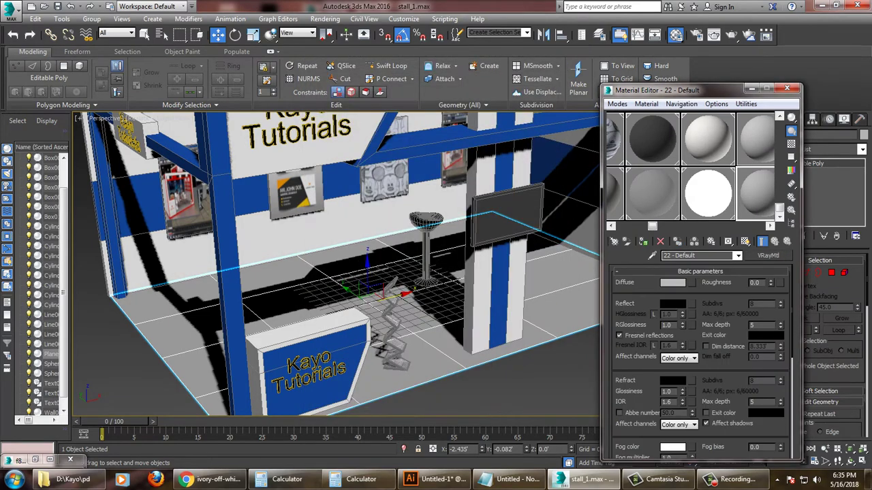
{"action": "left_click", "coordinate": [691, 282]}
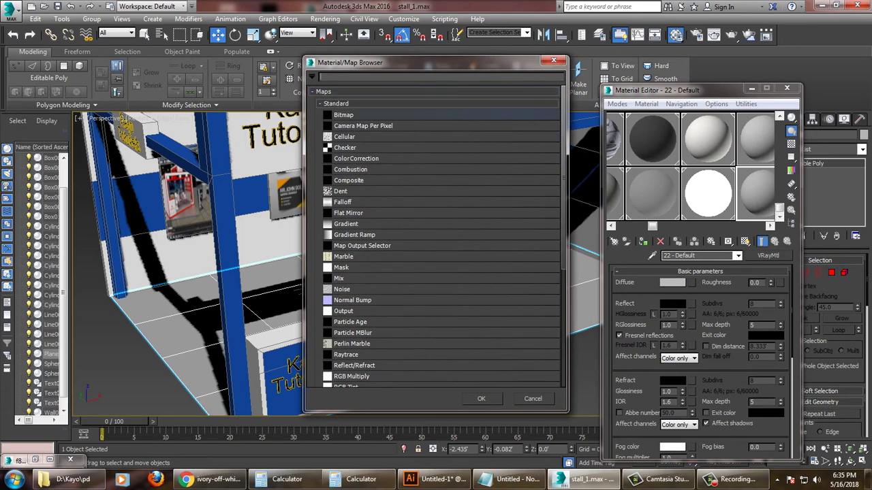
{"action": "double_click", "coordinate": [343, 115]}
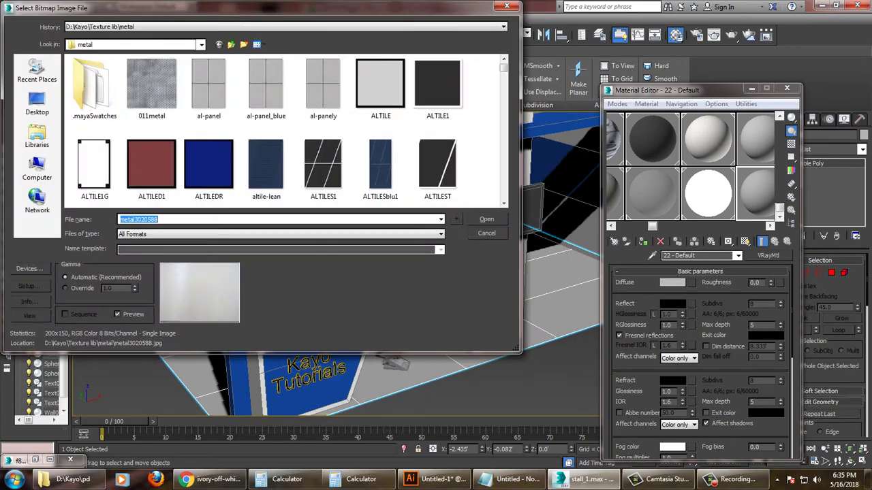
{"action": "scroll", "coordinate": [289, 131], "scroll_direction": "down", "scroll_amount": 5}
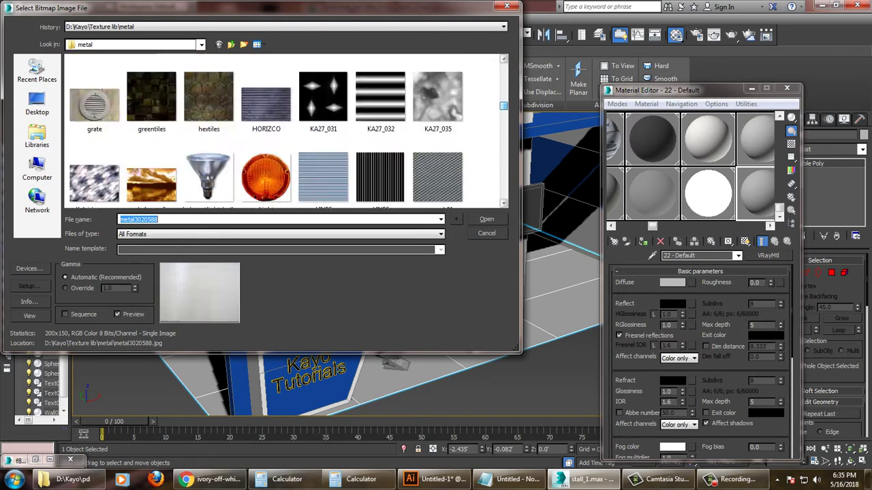
{"action": "scroll", "coordinate": [288, 131], "scroll_direction": "down", "scroll_amount": 5}
{"action": "scroll", "coordinate": [289, 131], "scroll_direction": "down", "scroll_amount": 5}
{"action": "scroll", "coordinate": [289, 130], "scroll_direction": "down", "scroll_amount": 5}
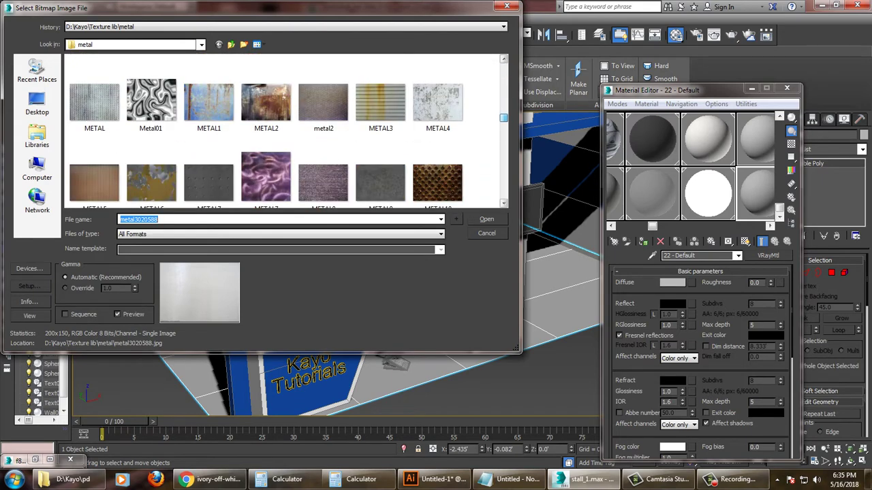
{"action": "scroll", "coordinate": [289, 130], "scroll_direction": "down", "scroll_amount": 3}
{"action": "scroll", "coordinate": [289, 131], "scroll_direction": "down", "scroll_amount": 3}
{"action": "scroll", "coordinate": [289, 131], "scroll_direction": "down", "scroll_amount": 3}
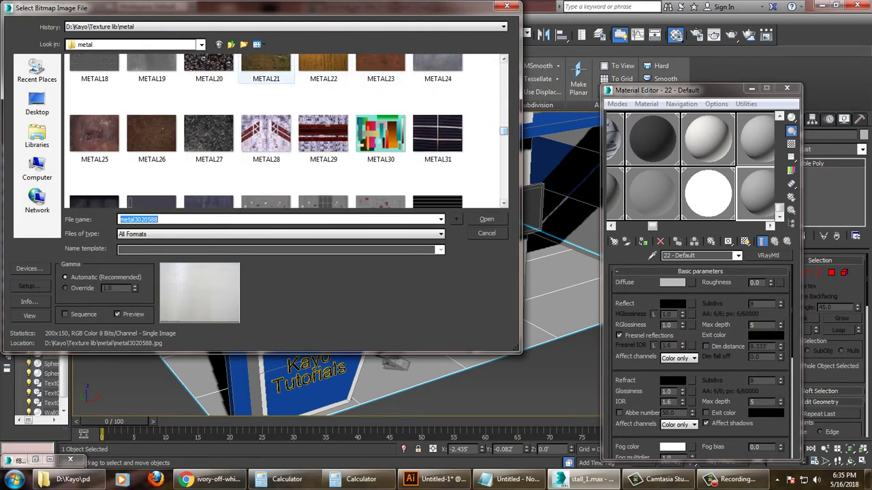
Browse to Texture lib > Florings & Tiles > Flooring Tiles and choose Almond_Leather_FLS
{"action": "left_click", "coordinate": [231, 45]}
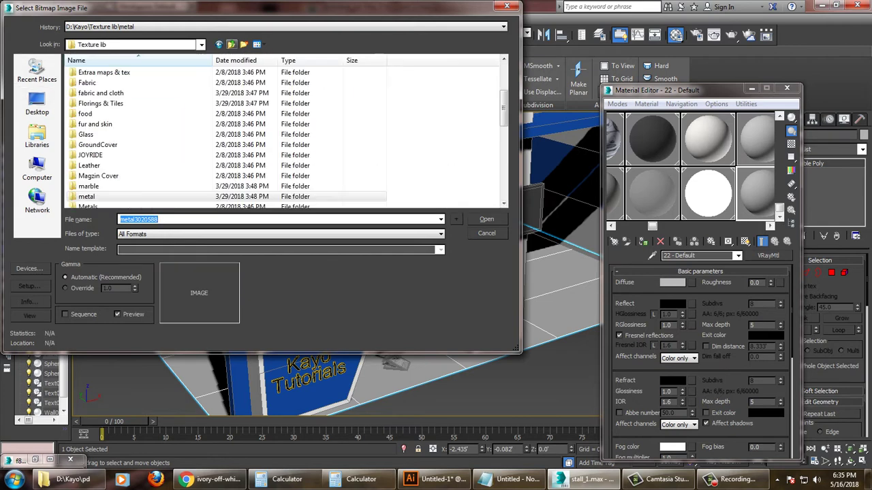
{"action": "double_click", "coordinate": [101, 103]}
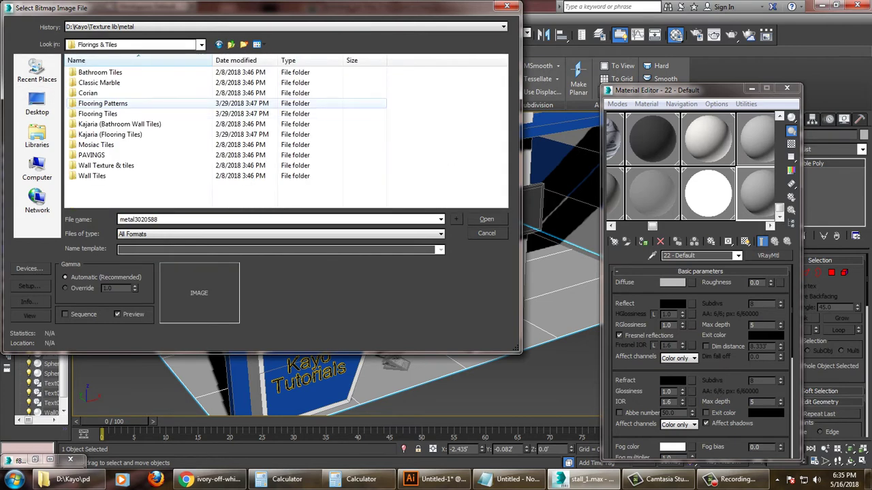
{"action": "double_click", "coordinate": [102, 103]}
{"action": "key", "text": "BackSpace"}
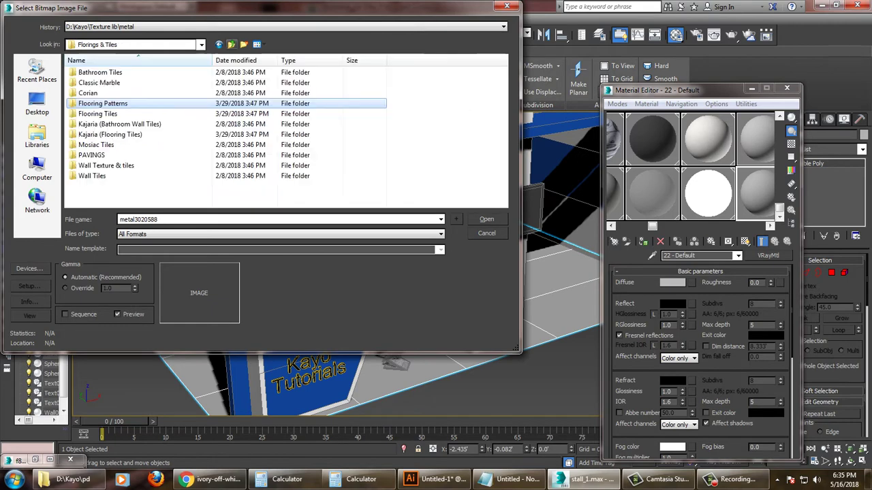
{"action": "double_click", "coordinate": [98, 114]}
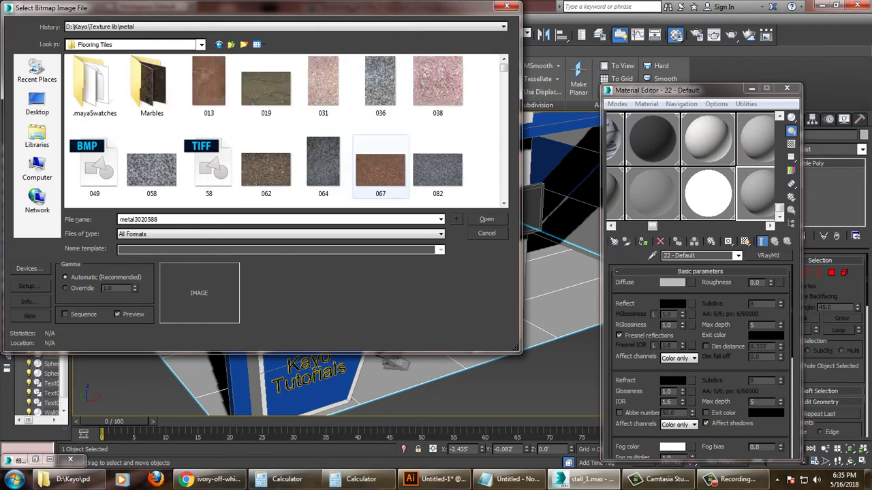
{"action": "scroll", "coordinate": [286, 129], "scroll_direction": "down", "scroll_amount": 2}
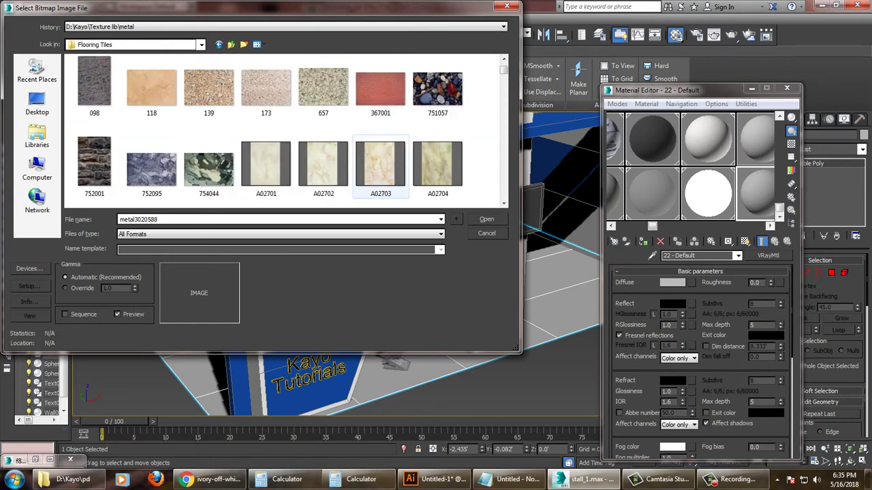
{"action": "scroll", "coordinate": [286, 129], "scroll_direction": "down", "scroll_amount": 5}
{"action": "scroll", "coordinate": [286, 129], "scroll_direction": "down", "scroll_amount": 2}
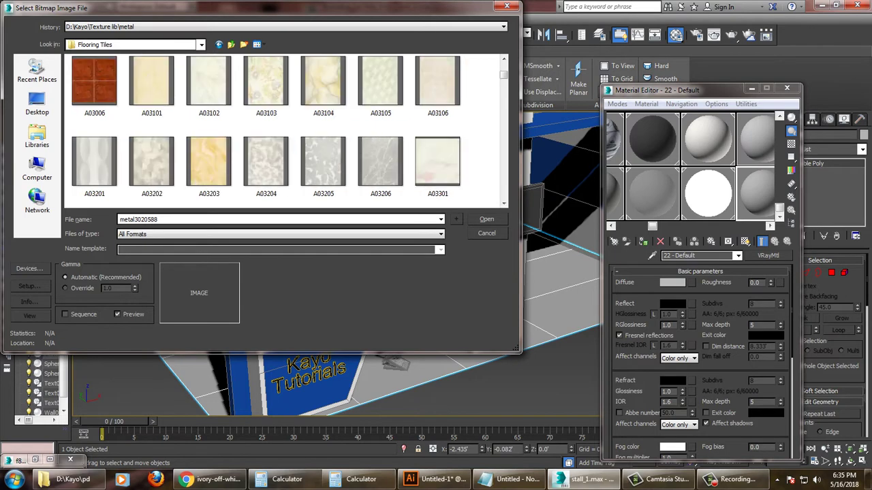
{"action": "scroll", "coordinate": [286, 130], "scroll_direction": "down", "scroll_amount": 2}
{"action": "scroll", "coordinate": [286, 129], "scroll_direction": "down", "scroll_amount": 1}
{"action": "scroll", "coordinate": [286, 129], "scroll_direction": "down", "scroll_amount": 1}
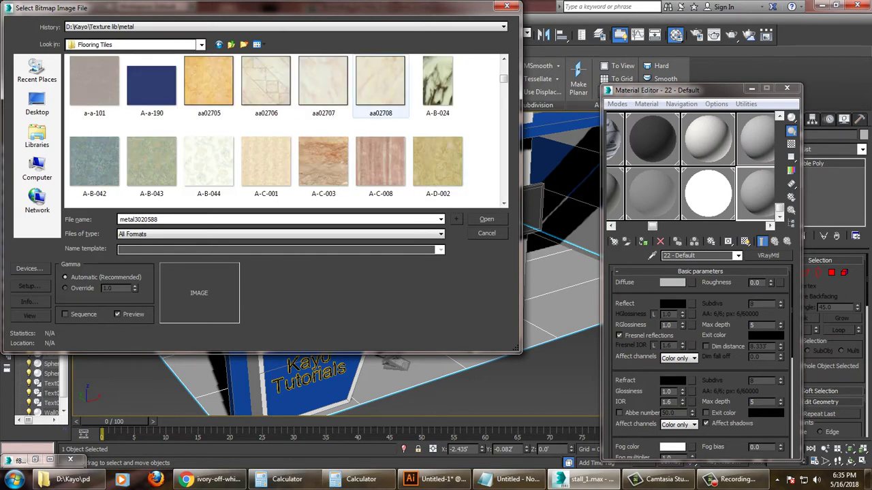
{"action": "left_click", "coordinate": [208, 161]}
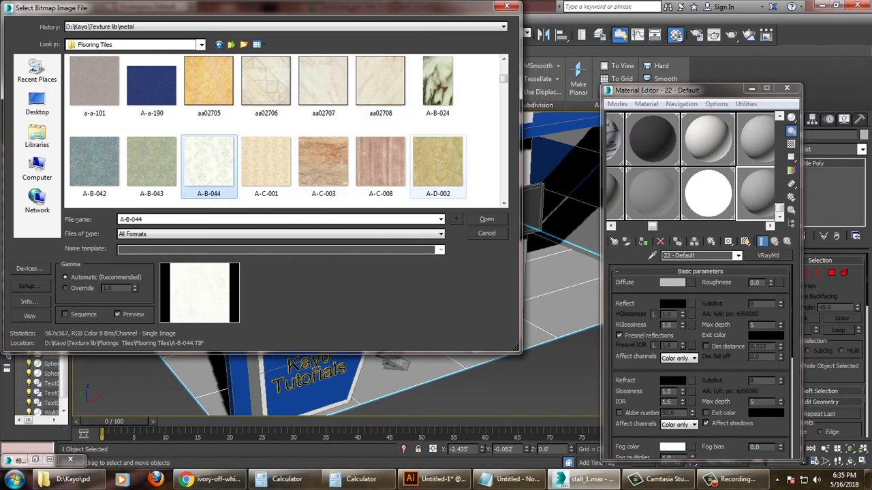
{"action": "scroll", "coordinate": [286, 130], "scroll_direction": "down", "scroll_amount": 1}
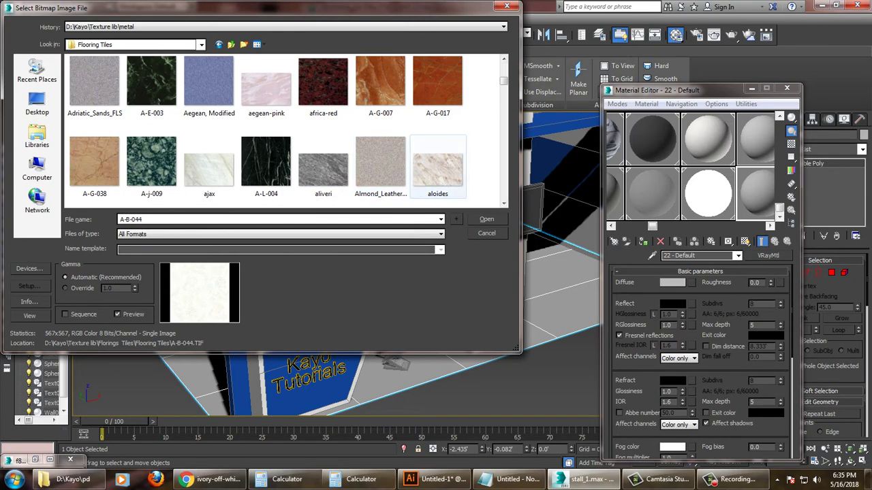
{"action": "left_click", "coordinate": [380, 164]}
Load Almond_Leather_FLS as the diffuse map and show it shaded in the viewport
{"action": "key", "text": "Return"}
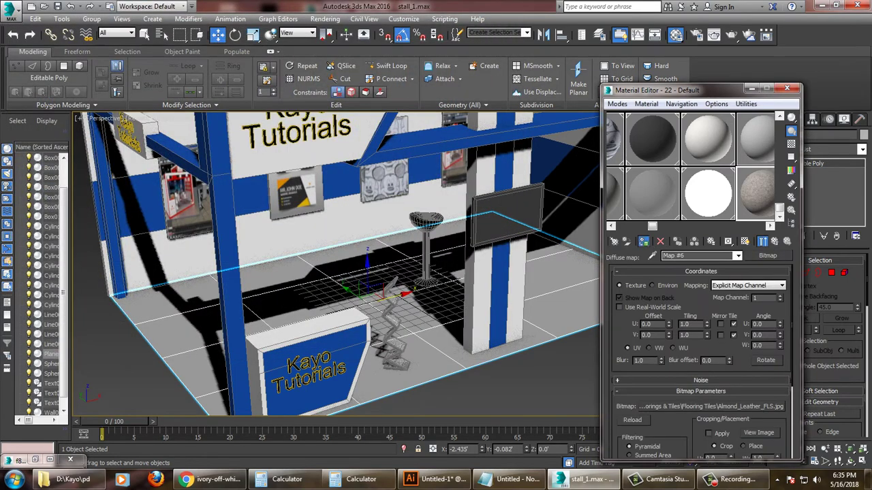
{"action": "left_click", "coordinate": [745, 241]}
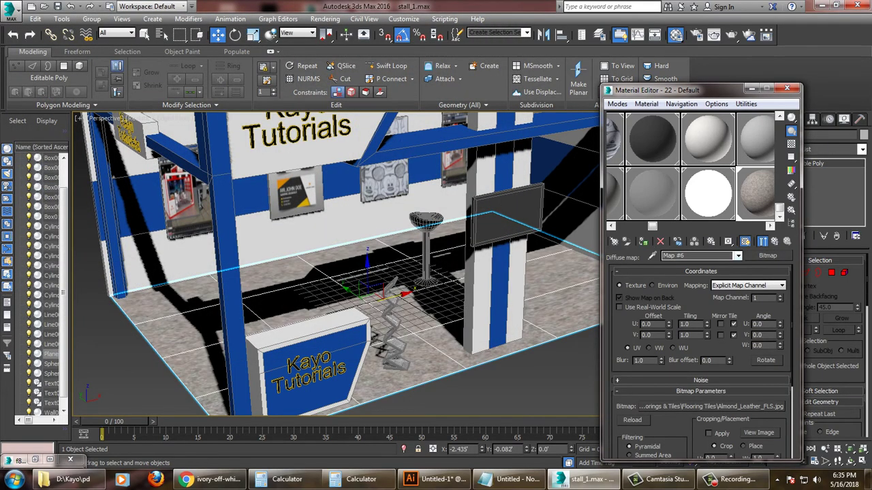
{"action": "middle_click_drag", "start_coordinate": [375, 286], "coordinate": [409, 293], "text": "alt"}
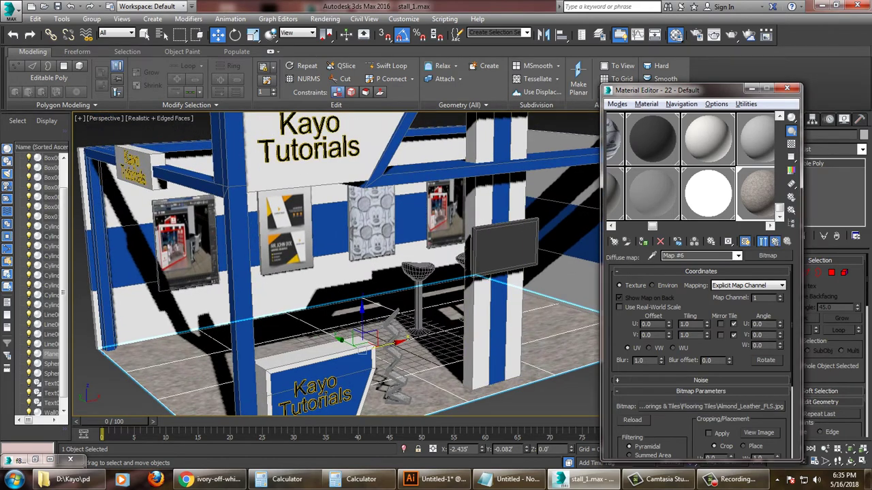
Set the floor material's Reflect colour to grey 106
{"action": "key", "text": "Up"}
{"action": "left_click", "coordinate": [672, 303]}
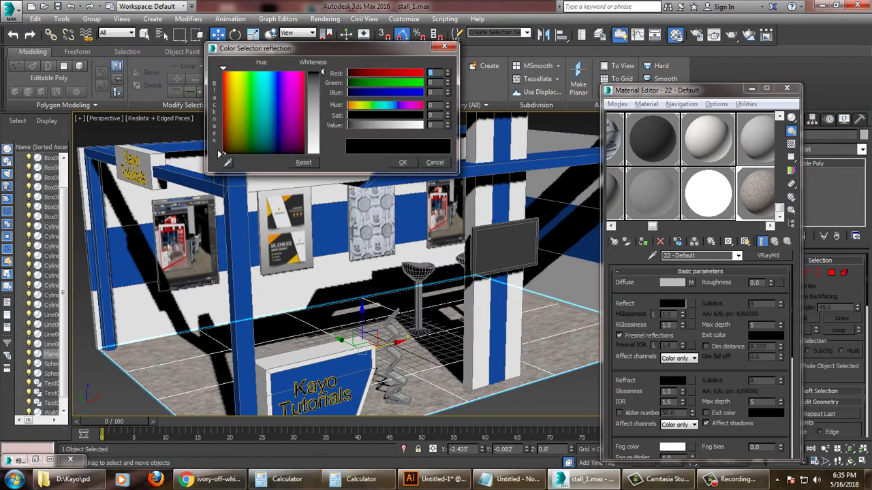
{"action": "left_click_drag", "start_coordinate": [224, 136], "coordinate": [219, 154]}
{"action": "left_click", "coordinate": [403, 162]}
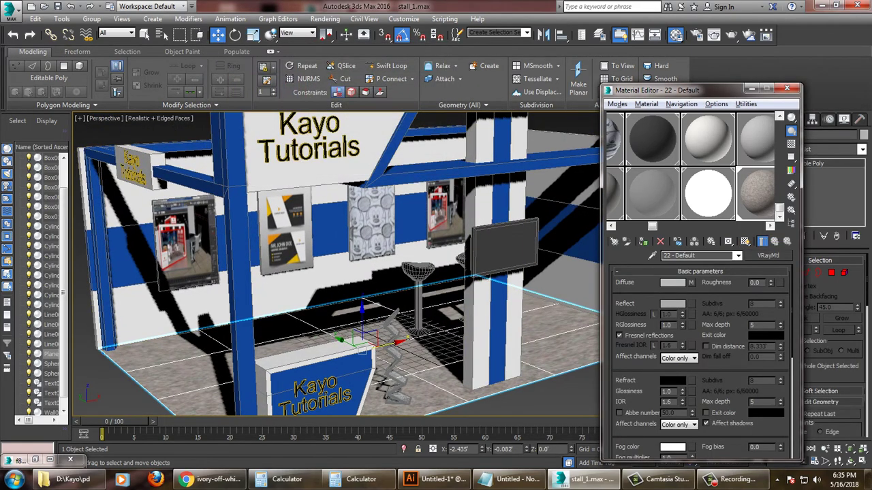
{"action": "left_click", "coordinate": [787, 88]}
{"action": "middle_click_drag", "start_coordinate": [409, 272], "coordinate": [449, 272], "text": "alt"}
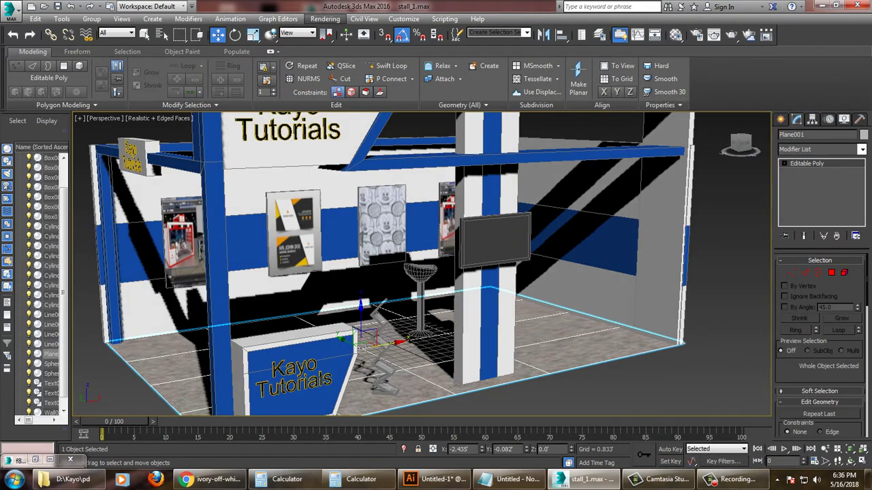
Choose the HDTV (video) output size preset, 1920 × 1080, in Render Setup
{"action": "left_click", "coordinate": [325, 18]}
{"action": "left_click", "coordinate": [344, 68]}
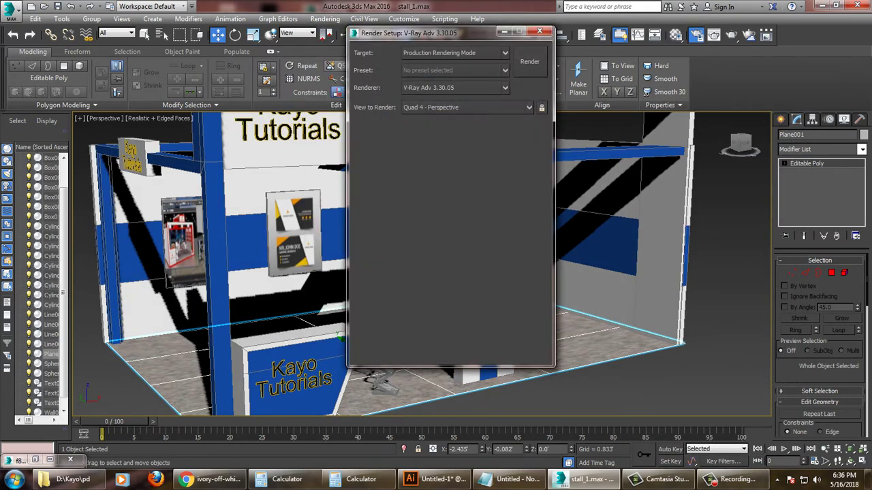
{"action": "left_click", "coordinate": [402, 267]}
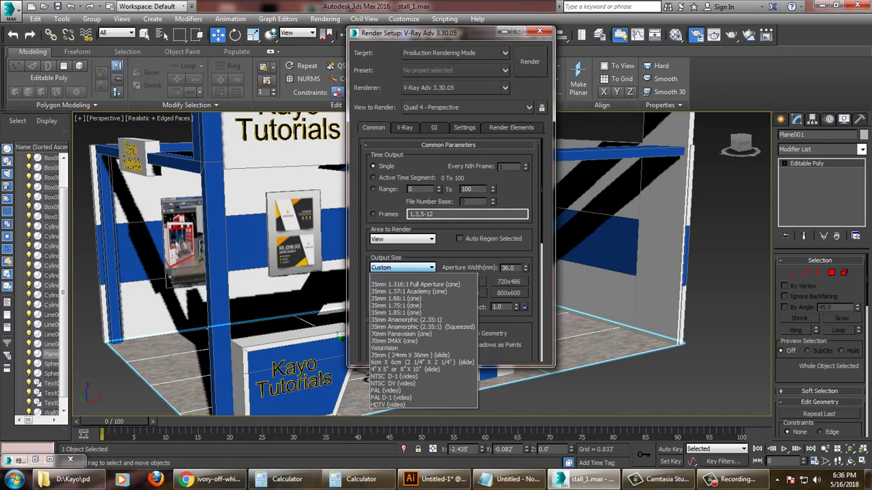
{"action": "left_click", "coordinate": [388, 405]}
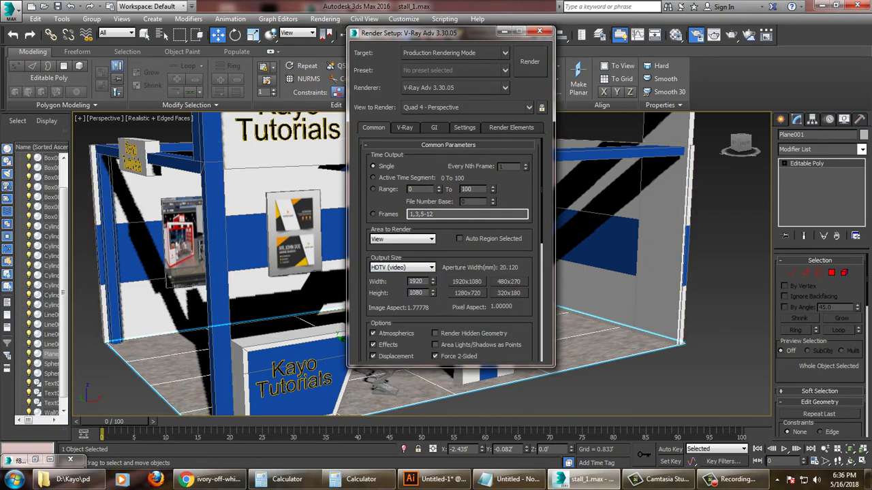
{"action": "left_click", "coordinate": [539, 31]}
{"action": "scroll", "coordinate": [388, 265], "scroll_direction": "down", "scroll_amount": 3}
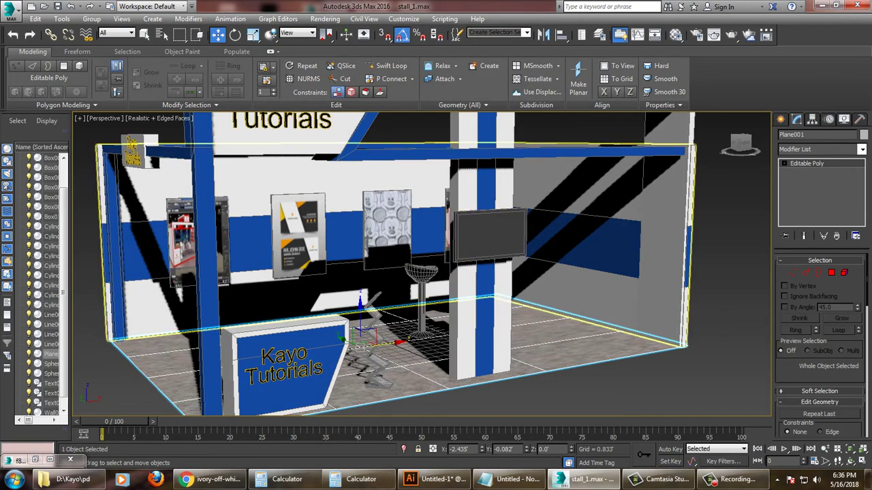
{"action": "scroll", "coordinate": [388, 265], "scroll_direction": "down", "scroll_amount": 2}
{"action": "middle_click_drag", "start_coordinate": [422, 272], "coordinate": [381, 257], "text": "alt"}
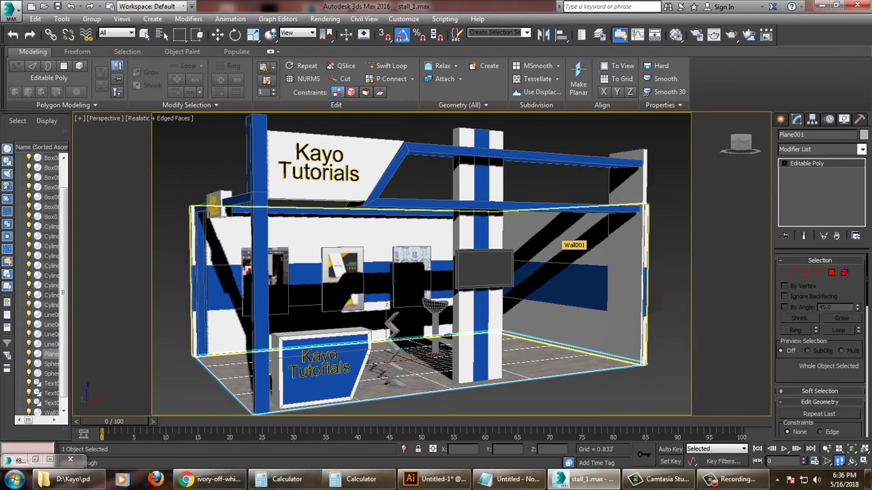
Set the environment Background Color to white
{"action": "left_click", "coordinate": [325, 18]}
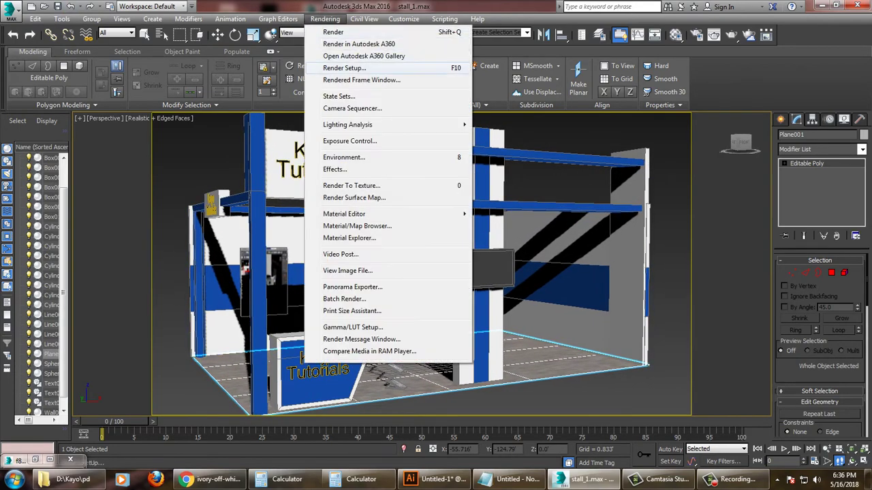
{"action": "left_click", "coordinate": [341, 68]}
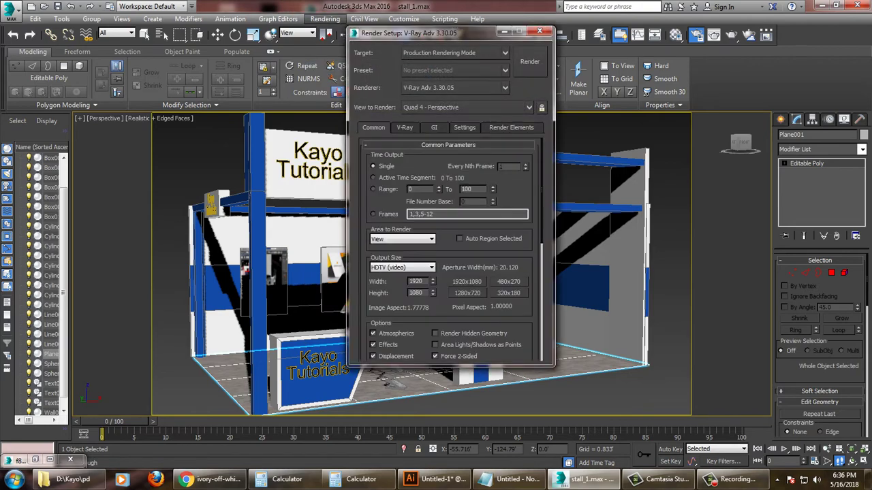
{"action": "left_click", "coordinate": [325, 18]}
{"action": "left_click", "coordinate": [382, 157]}
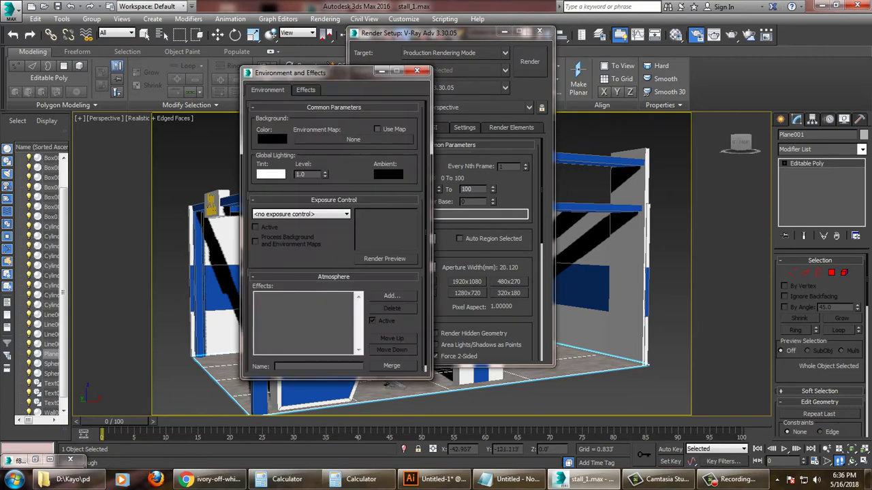
{"action": "left_click", "coordinate": [272, 139]}
{"action": "left_click", "coordinate": [263, 152]}
{"action": "left_click", "coordinate": [476, 172]}
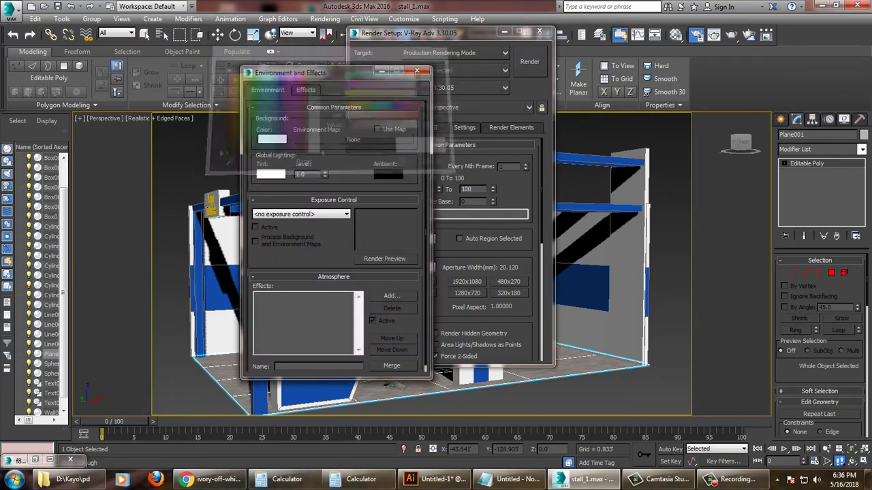
Render a test image of the stall with Shift+Q and close the settings windows
{"action": "key", "text": "shift+q"}
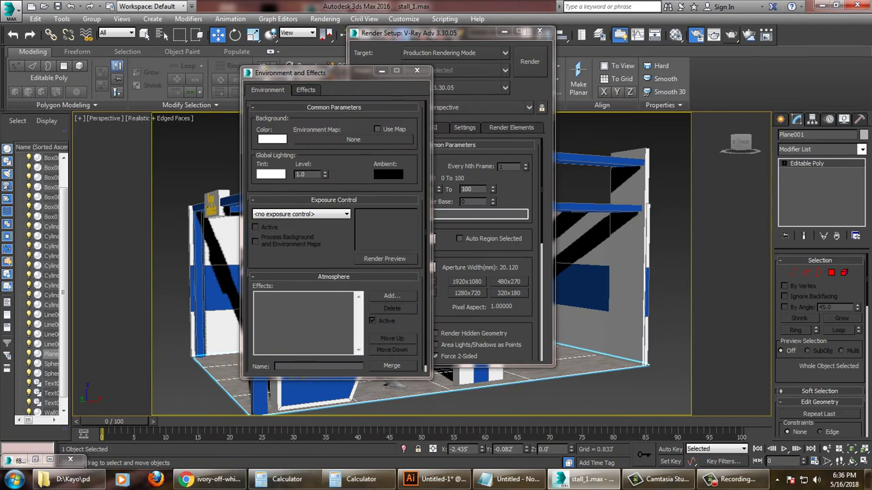
{"action": "key", "text": "8"}
{"action": "left_click", "coordinate": [539, 31]}
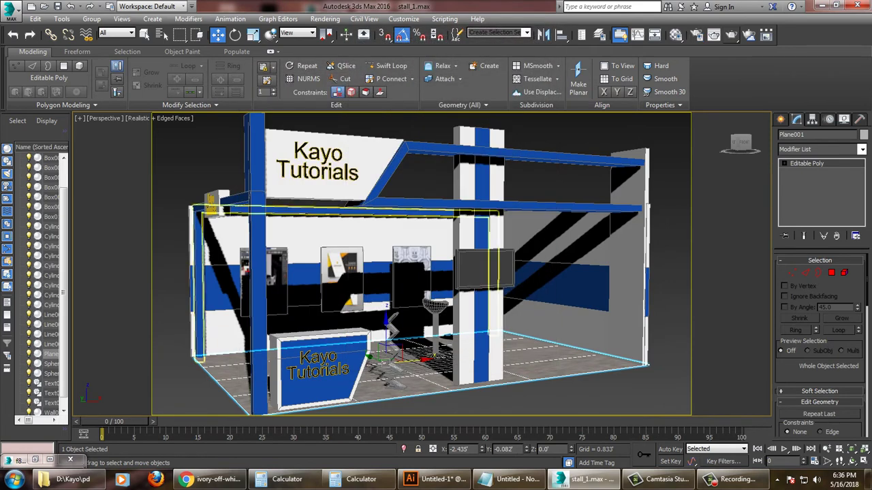
Create PhysCamera001 from the Perspective view and bring Notepad to the front
{"action": "left_click", "coordinate": [391, 329]}
{"action": "key", "text": "c"}
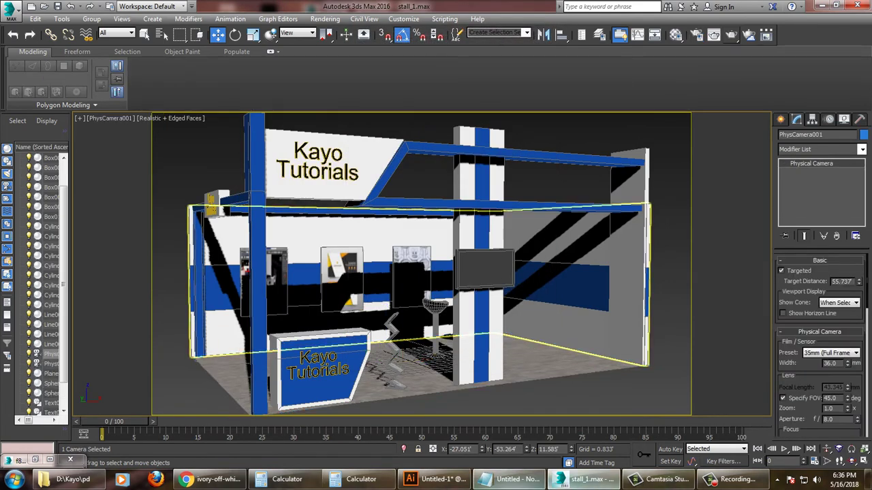
{"action": "left_click", "coordinate": [516, 479]}
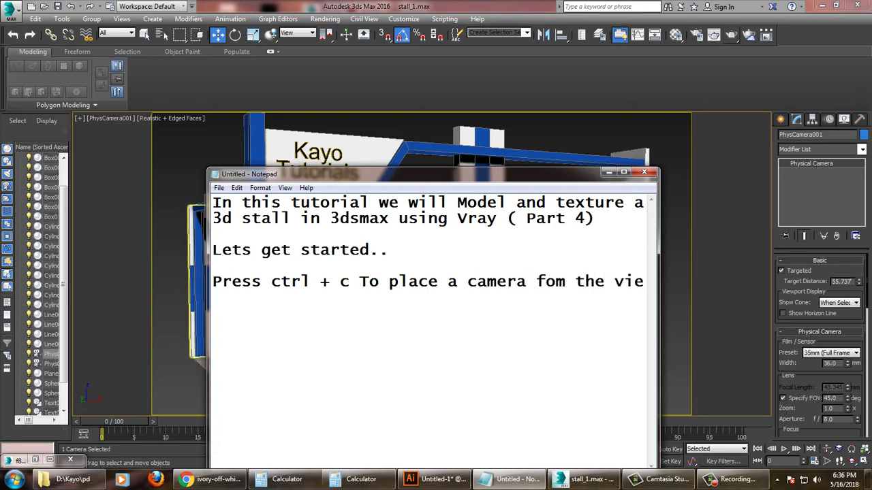
Complete the note to end with 'view you want' and minimise Notepad
{"action": "type", "text": "w you want"}
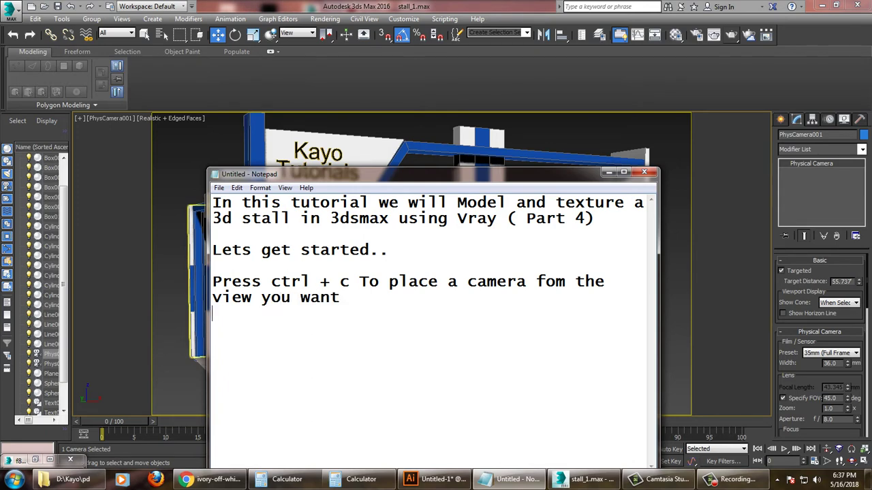
{"action": "left_click", "coordinate": [608, 172]}
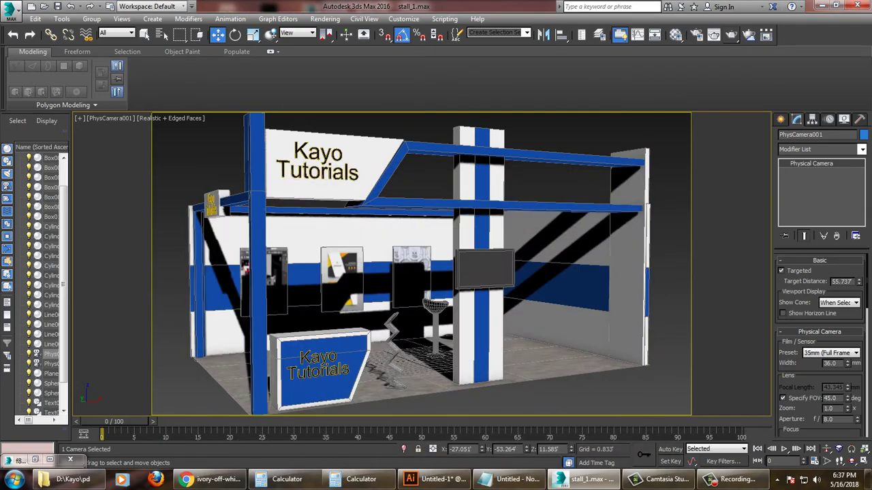
Orbit in Perspective to see the camera, return to PhysCamera001, and restore Notepad
{"action": "key", "text": "p"}
{"action": "middle_click_drag", "start_coordinate": [436, 266], "coordinate": [476, 299], "text": "alt"}
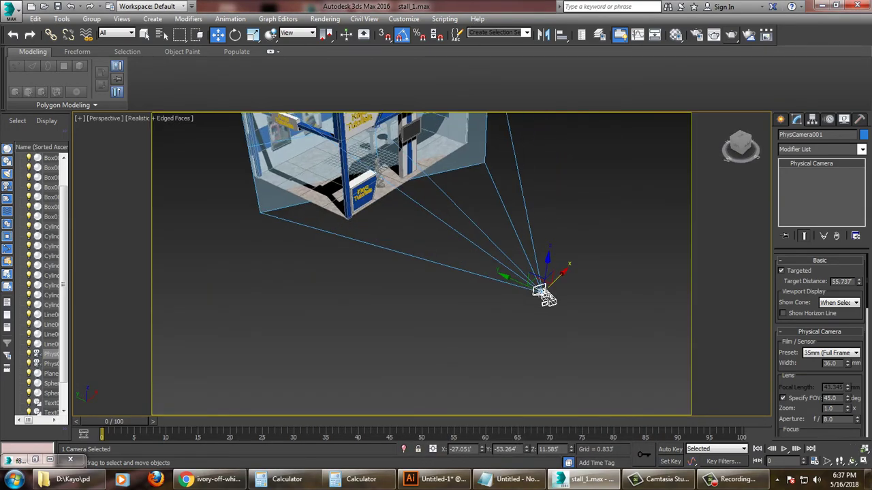
{"action": "key", "text": "c"}
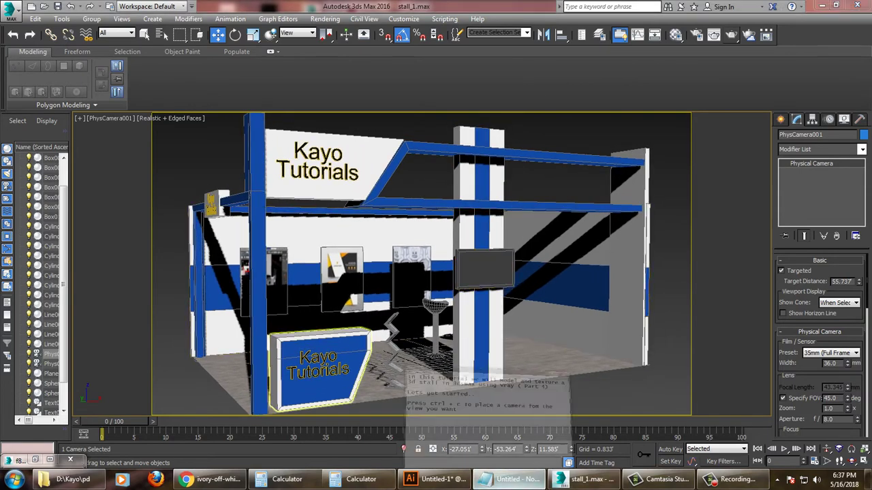
{"action": "left_click", "coordinate": [515, 479]}
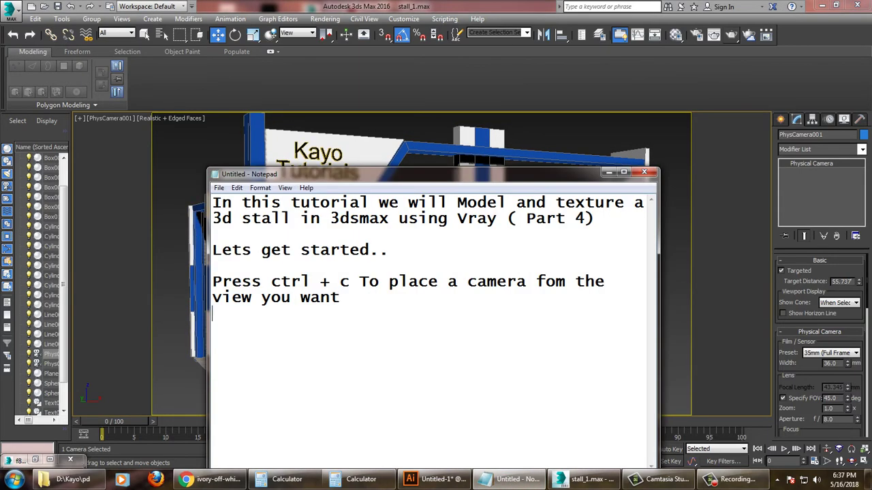